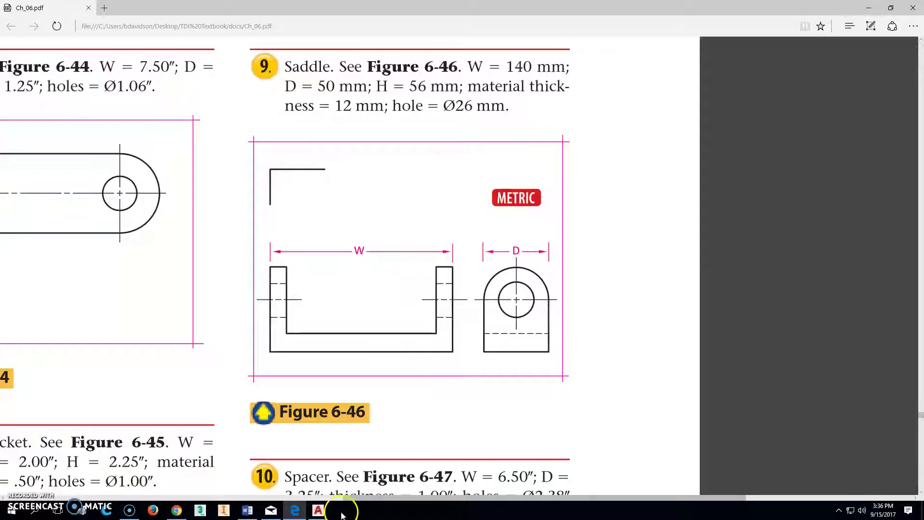
- Switch back to the AutoCAD drawing after reading the Figure 6-46 saddle dimensions in Edge
left_click(318, 510)
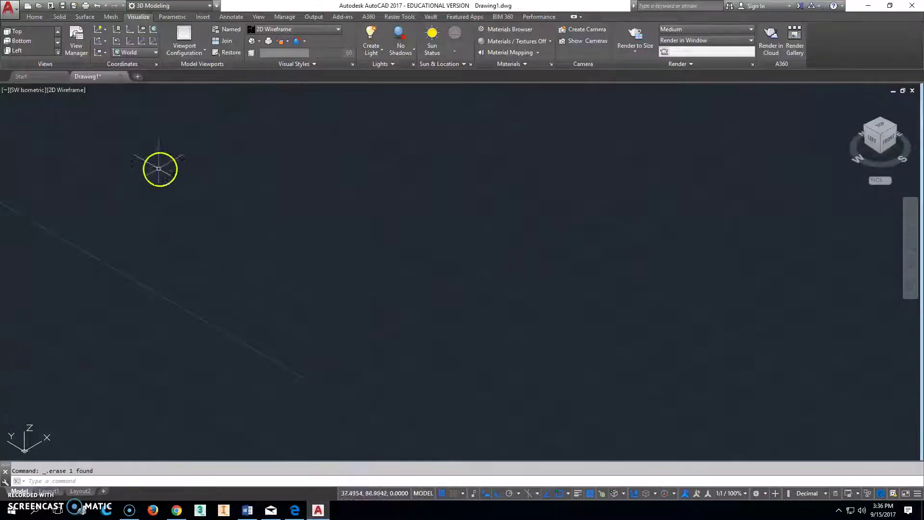
- Restore the saved UCS F and show the drawing flat from the Front, rotated and panned
left_click(34, 17)
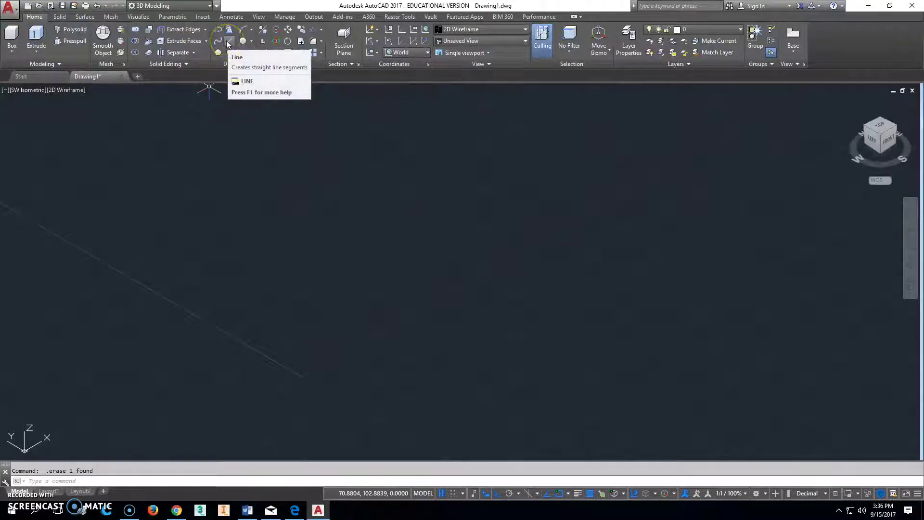
left_click(889, 183)
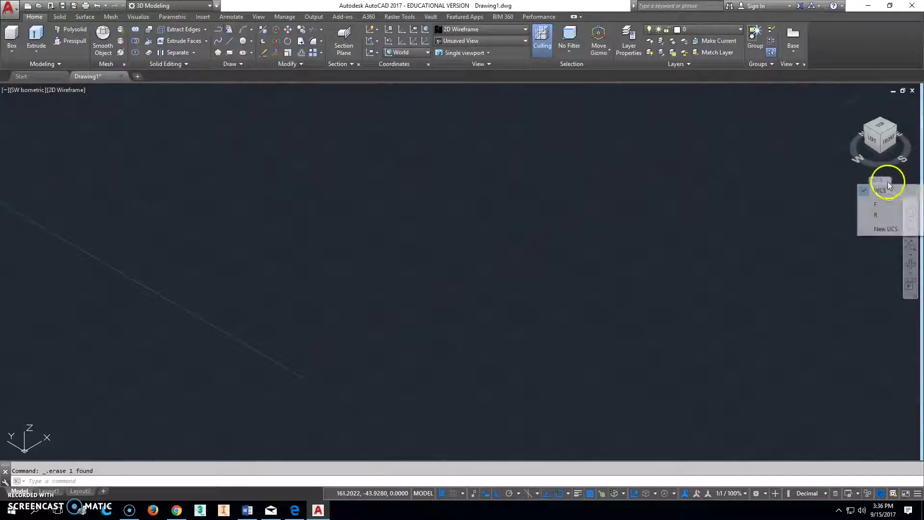
left_click(878, 204)
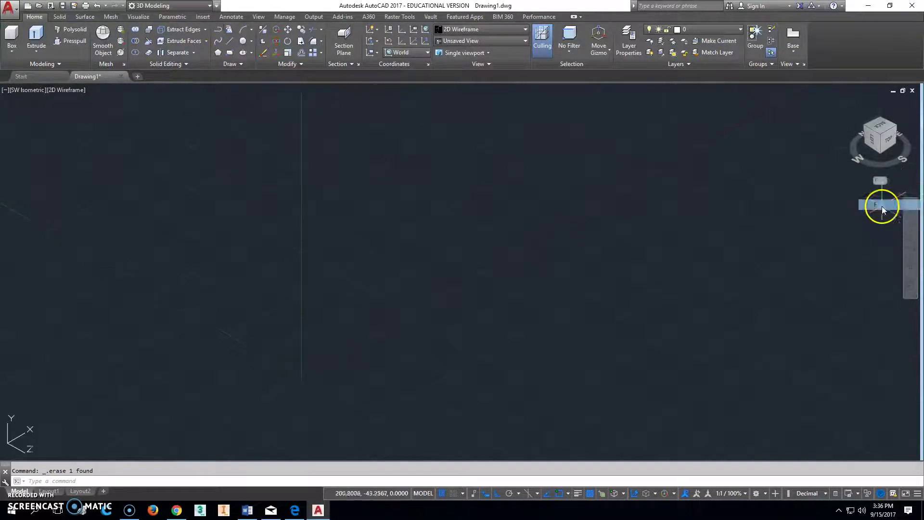
left_click(898, 140)
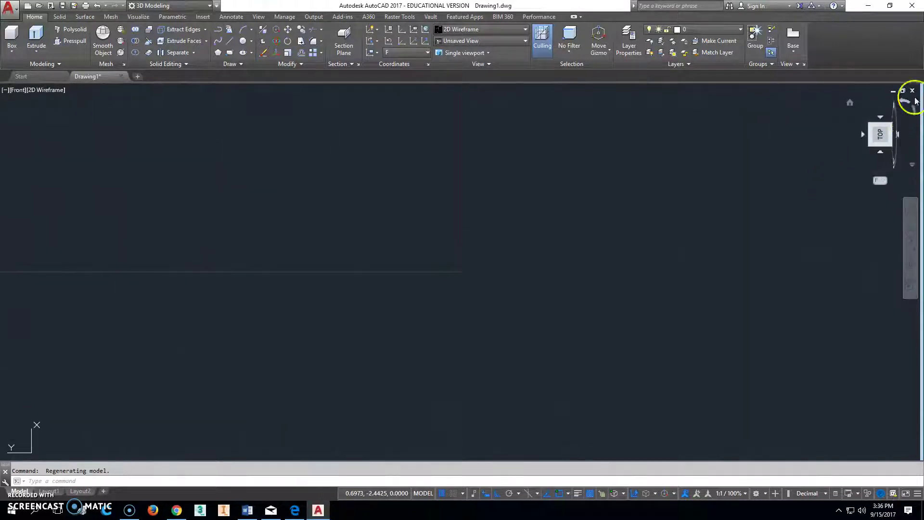
left_click(913, 100)
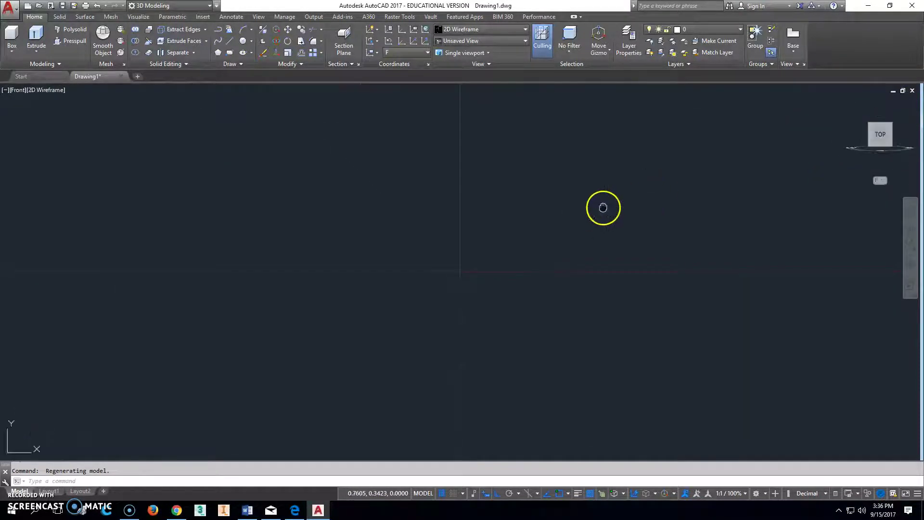
mouse_move(602, 207)
middle_mouse_down()
mouse_move(439, 253)
mouse_move(371, 295)
middle_mouse_up()
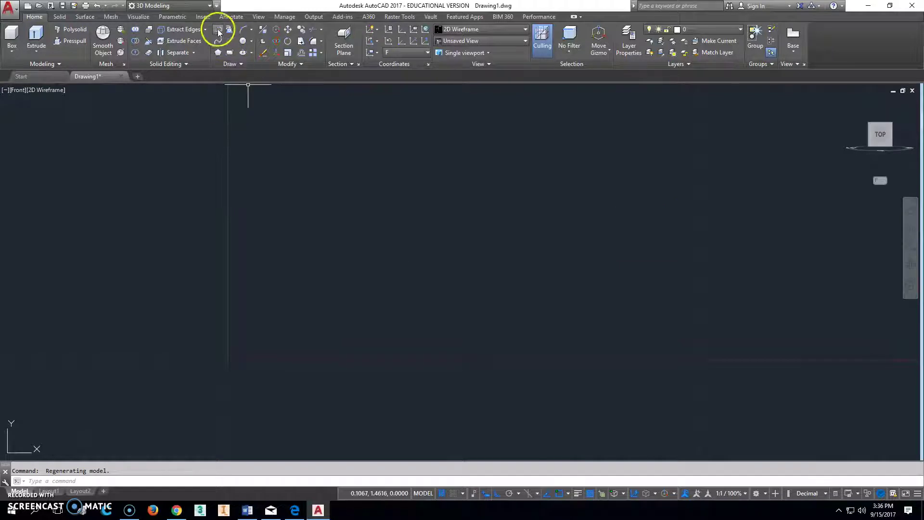
- Draw the 140-long base line and zoom to fit it
left_click(218, 31)
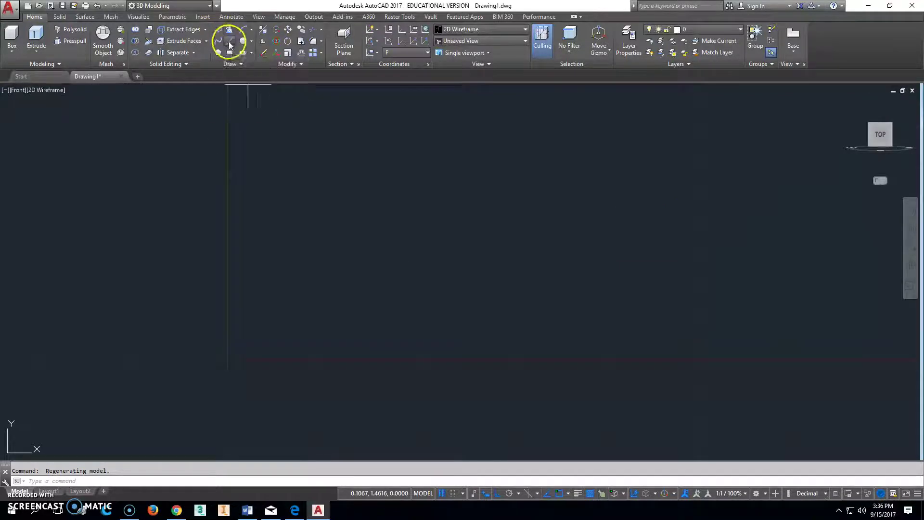
left_click(202, 354)
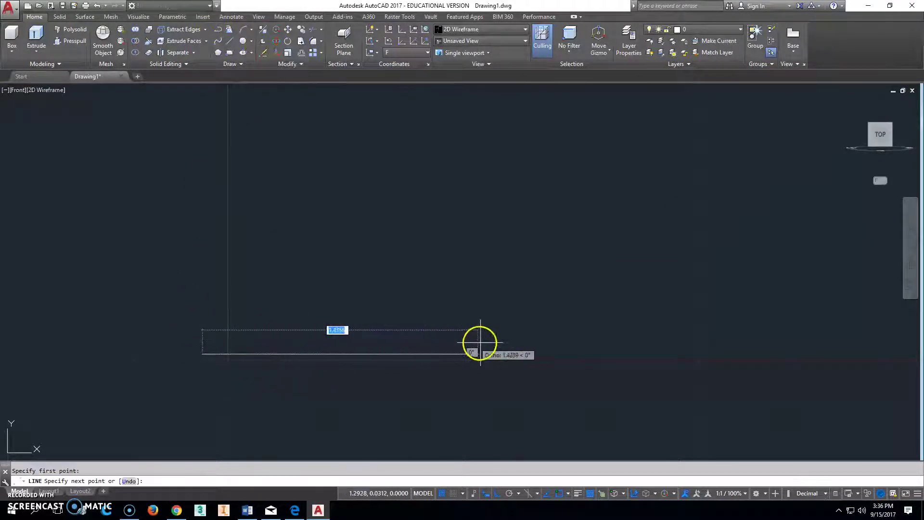
key("Return")
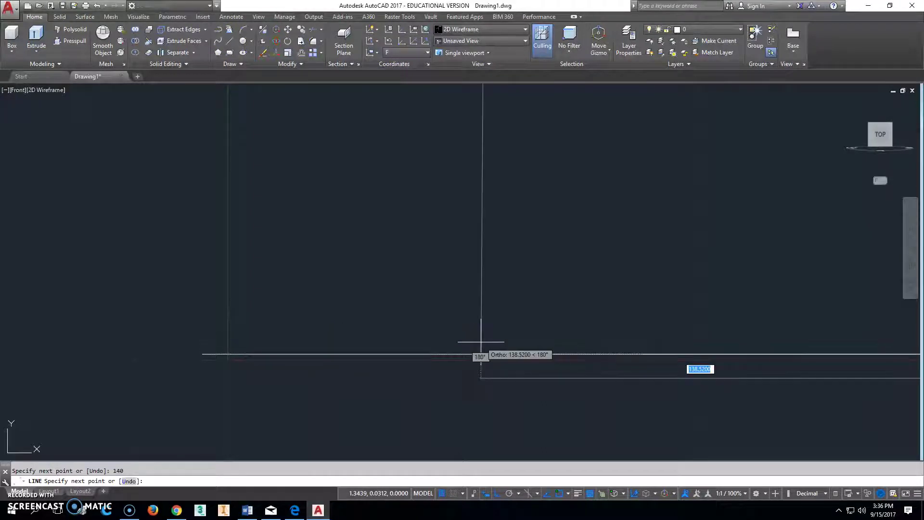
left_click(476, 340)
key("Escape")
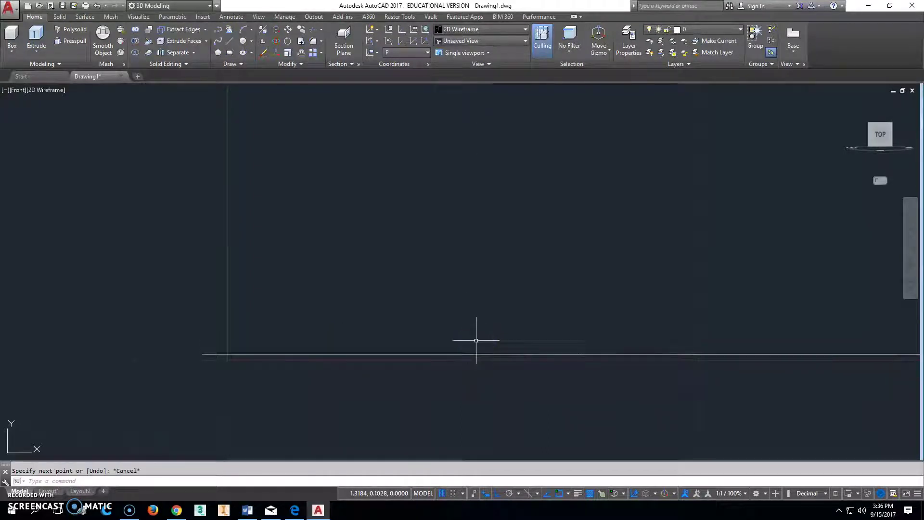
middle_click(476, 341)
middle_click(475, 340)
scroll(476, 341, "down", 2)
middle_click_drag(557, 346, 512, 388)
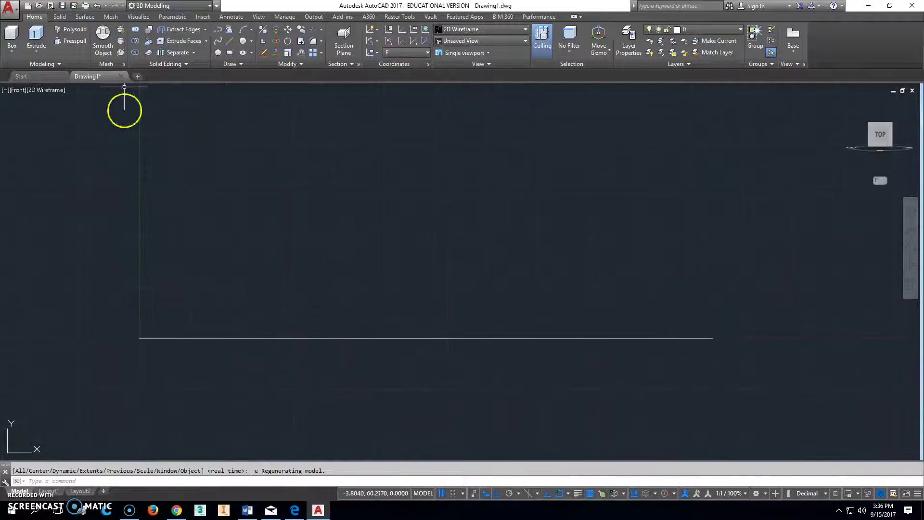
- From the base line's left end, draw a 56 upright and a 12 return to the right
left_click(233, 42)
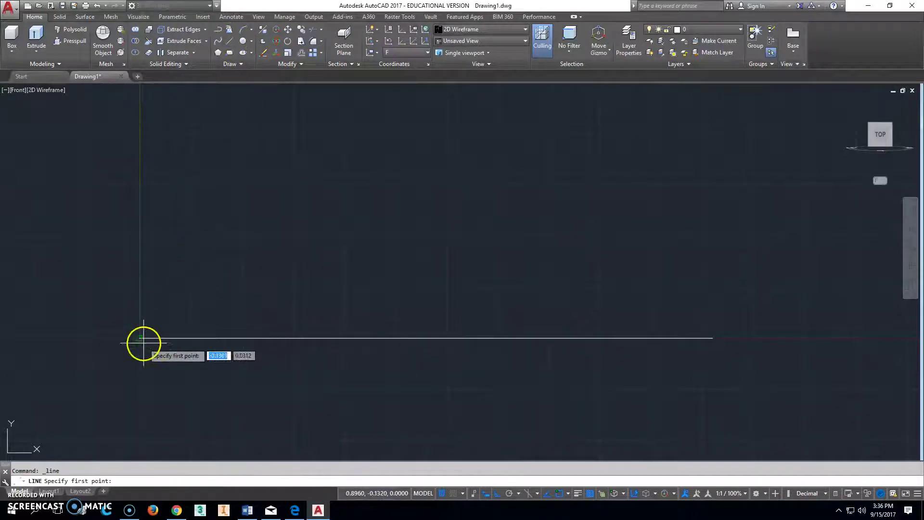
left_click(140, 337)
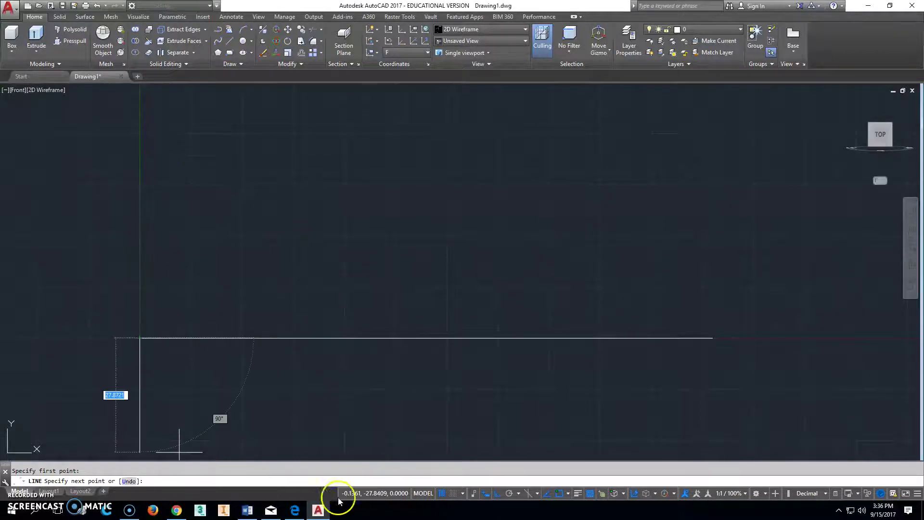
left_click(295, 509)
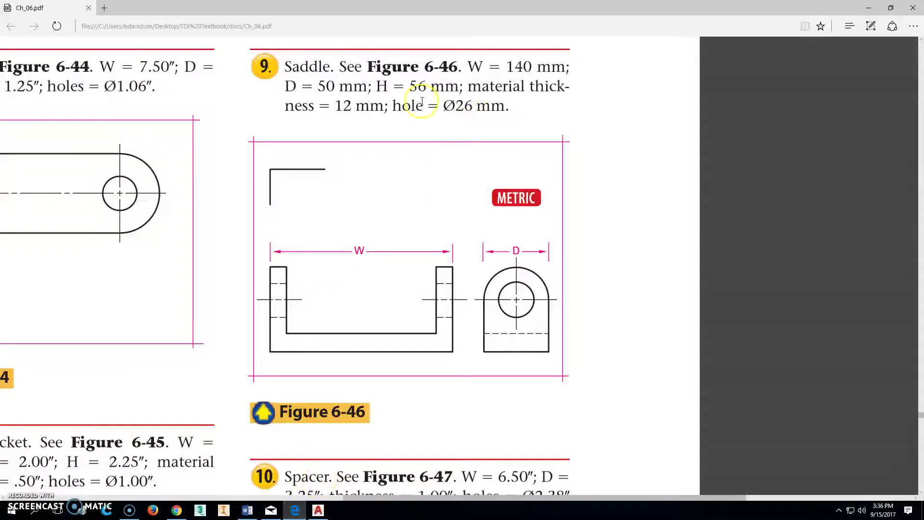
left_click(318, 510)
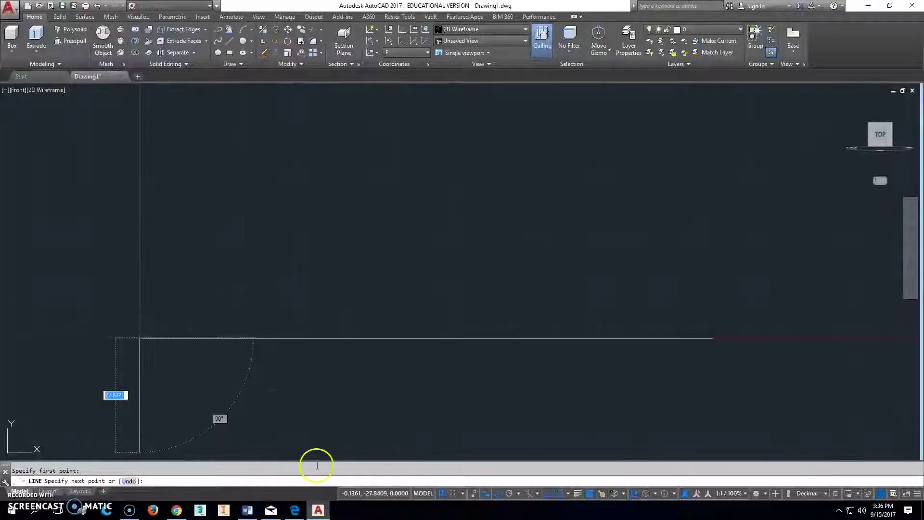
key("Return")
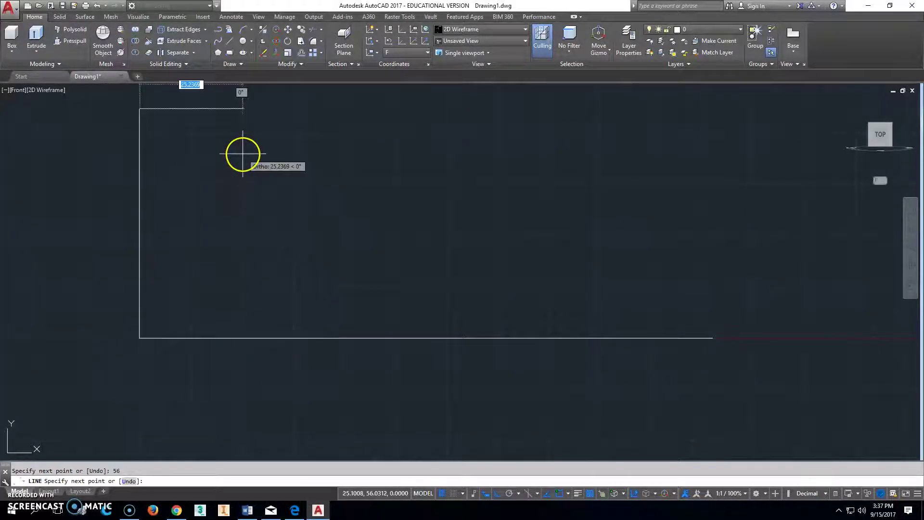
type("12")
key("Return")
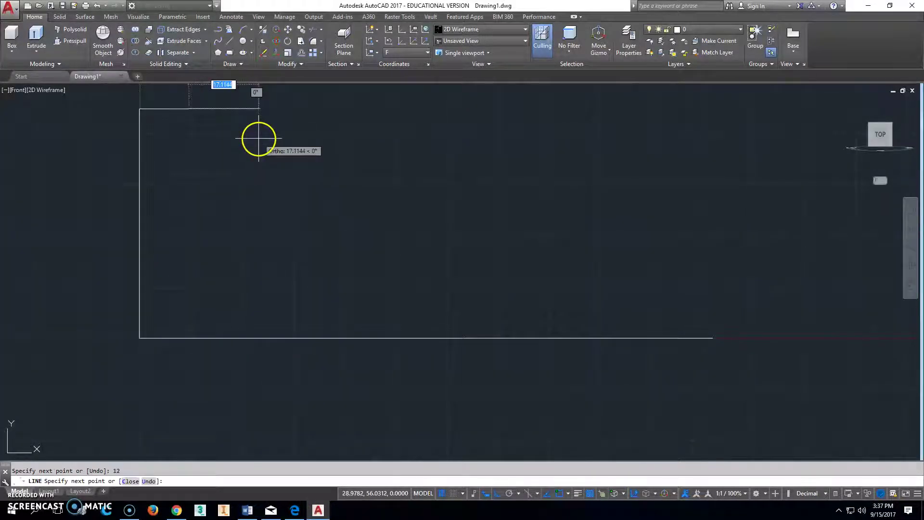
key("Escape")
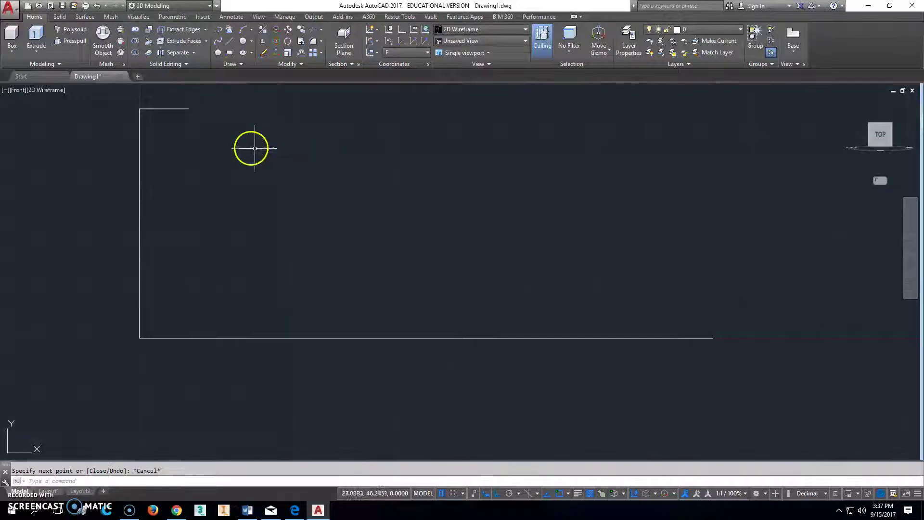
- From the base line's right end, draw a 56 upright and a 12 return to the left
left_click(230, 42)
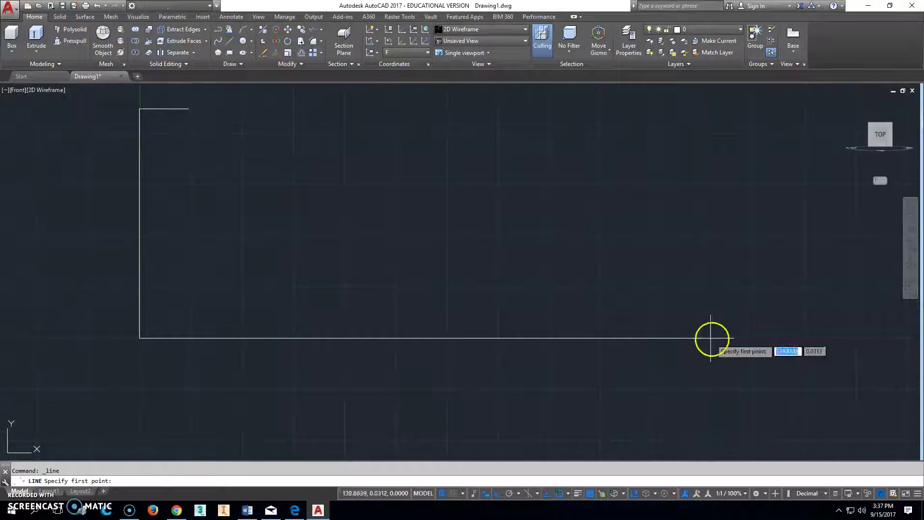
left_click(710, 338)
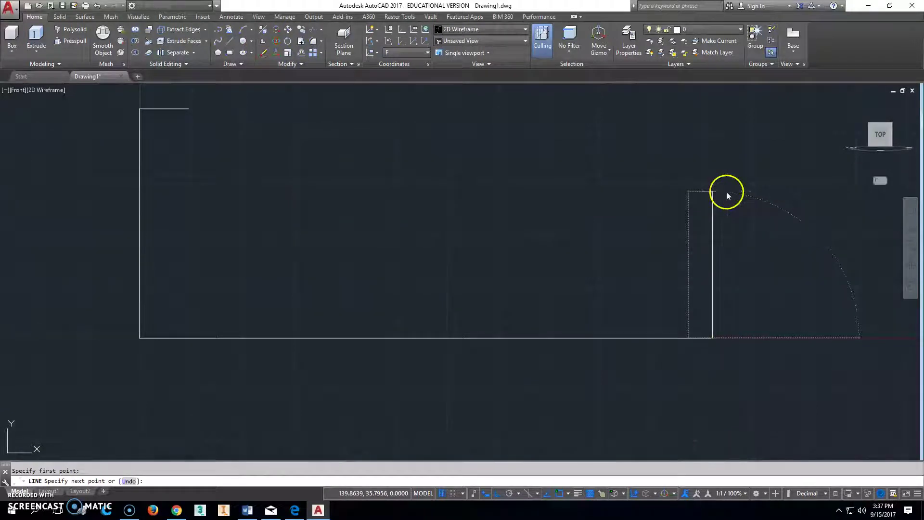
type("56")
key("Return")
type("12")
key("Return")
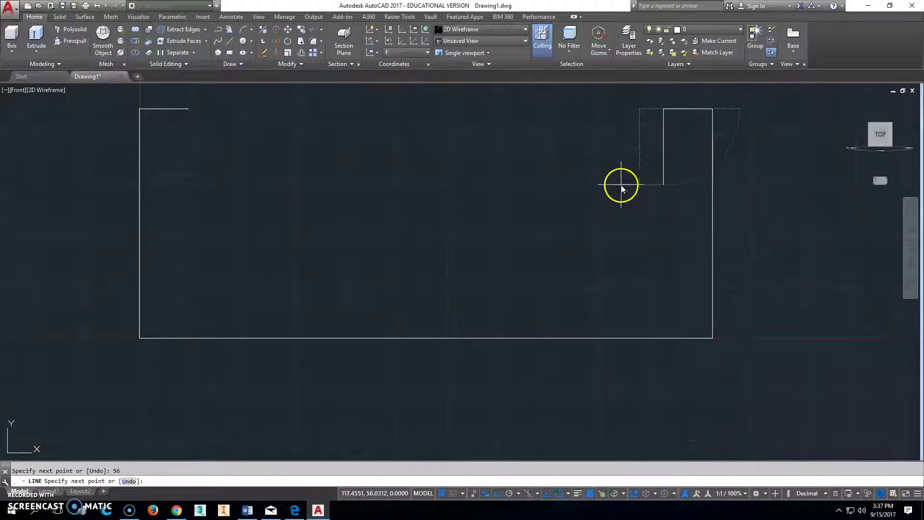
key("Escape")
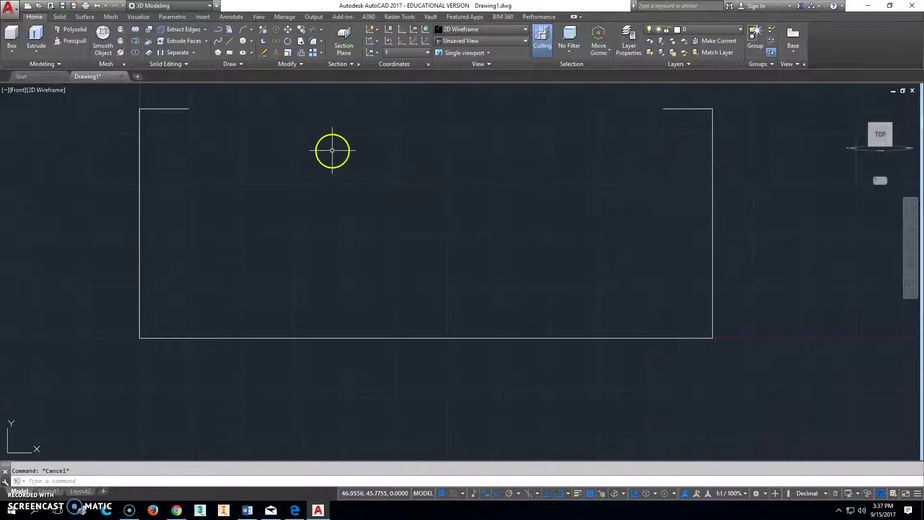
- Offset the left upright, base line and right upright 12 inward
left_click(301, 54)
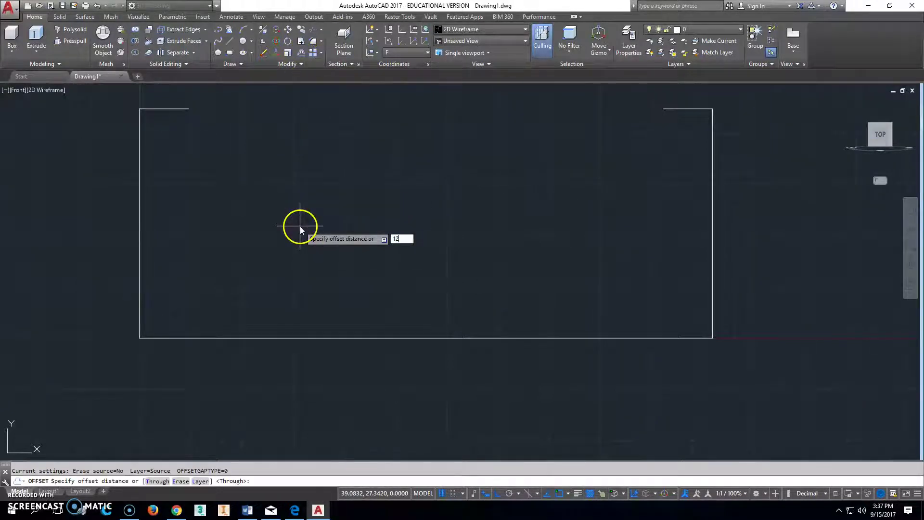
type("12")
key("Return")
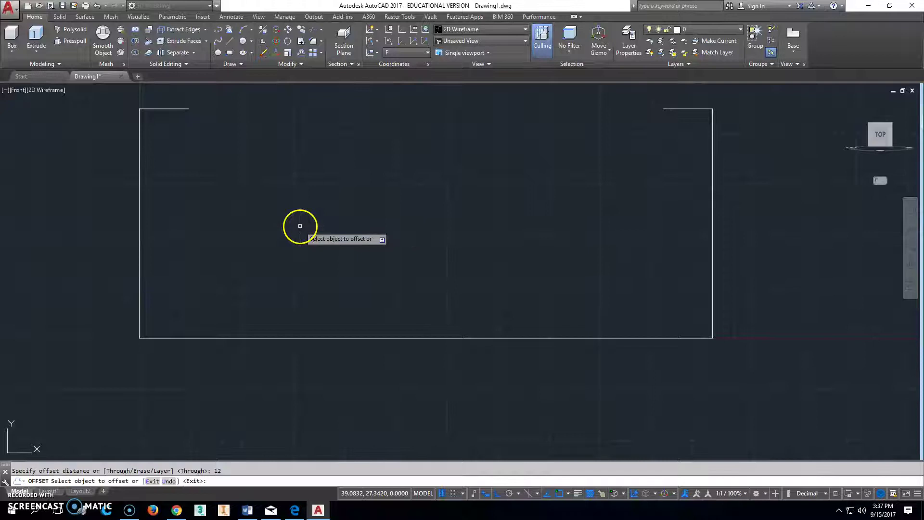
left_click(140, 260)
left_click(175, 262)
left_click(283, 338)
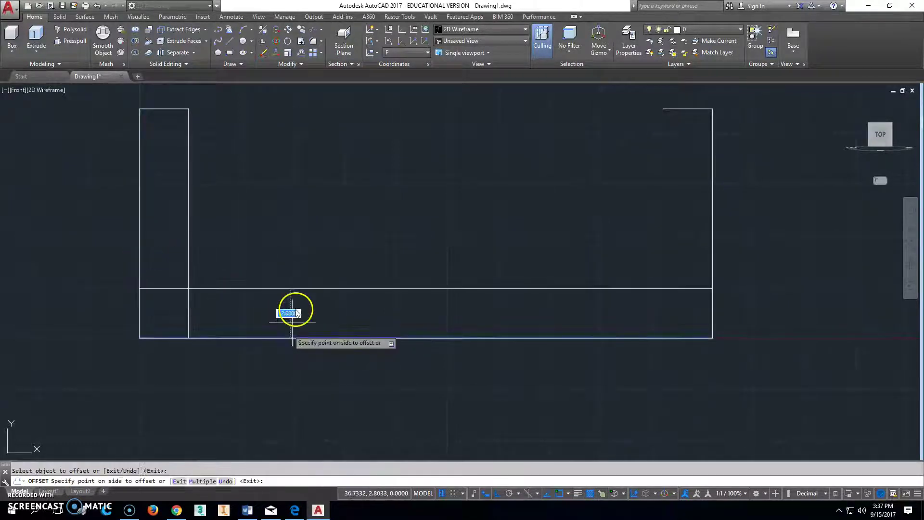
left_click(297, 313)
left_click(712, 213)
left_click(640, 211)
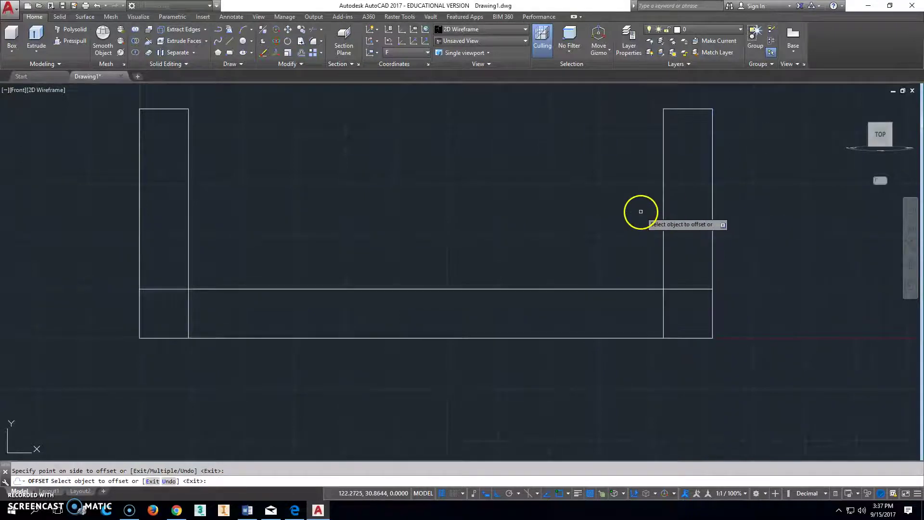
key("Escape")
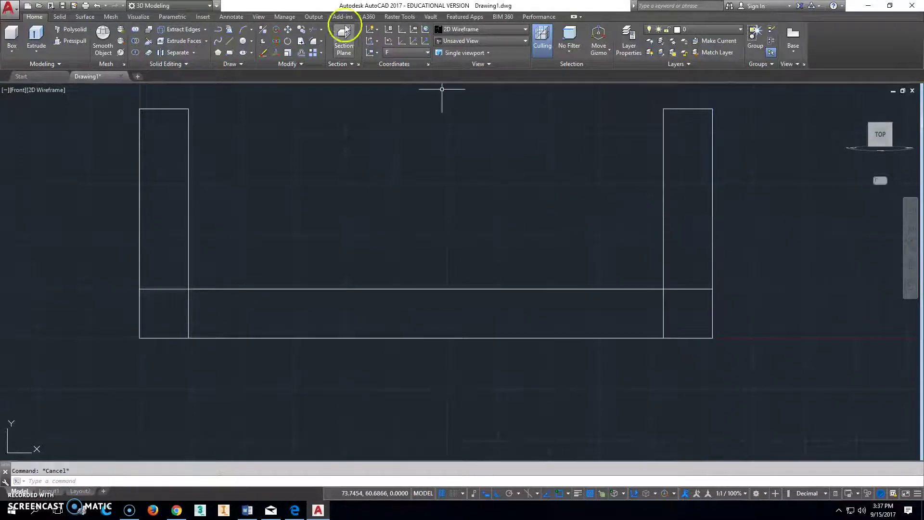
- Trim the overlapping lines at both bottom corners using all edges as cutters
left_click(311, 30)
key("Return")
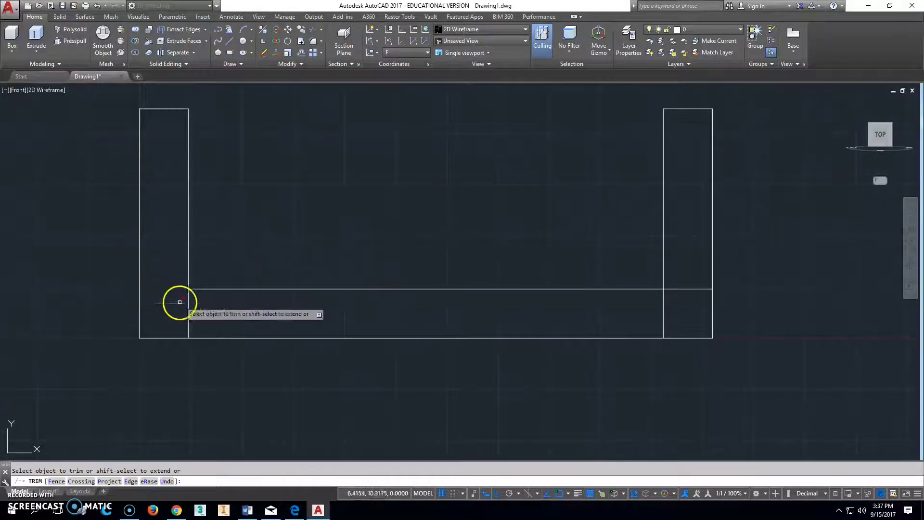
left_click(189, 308)
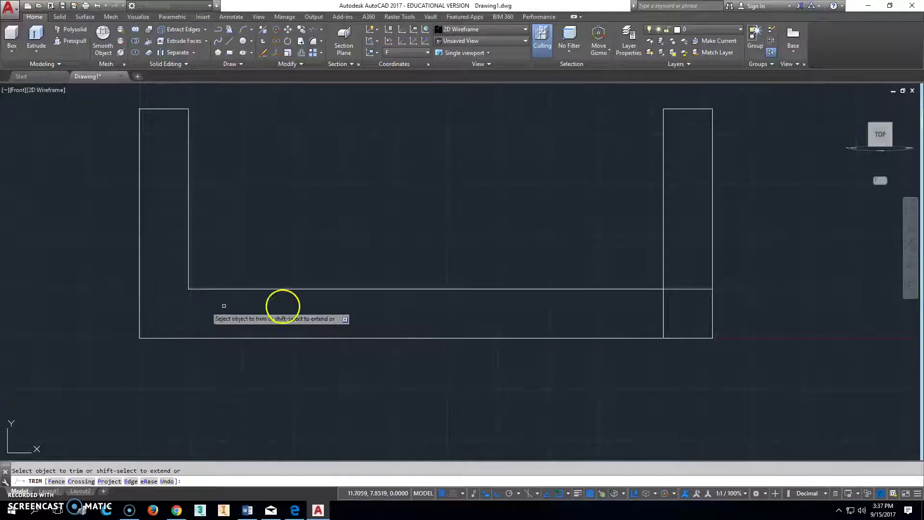
left_click(665, 306)
left_click(687, 289)
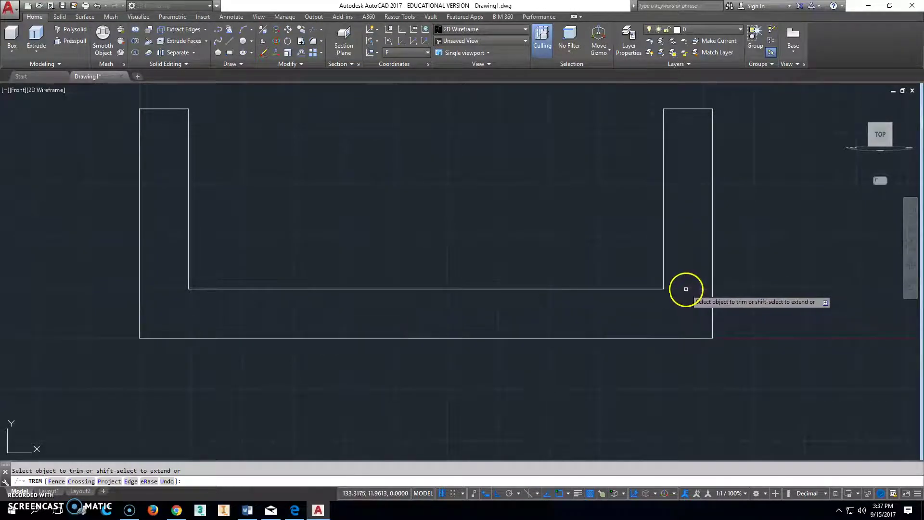
right_click(685, 289)
- Switch to an isometric view and press-pull the U-shaped region 50 mm deep
left_click(295, 509)
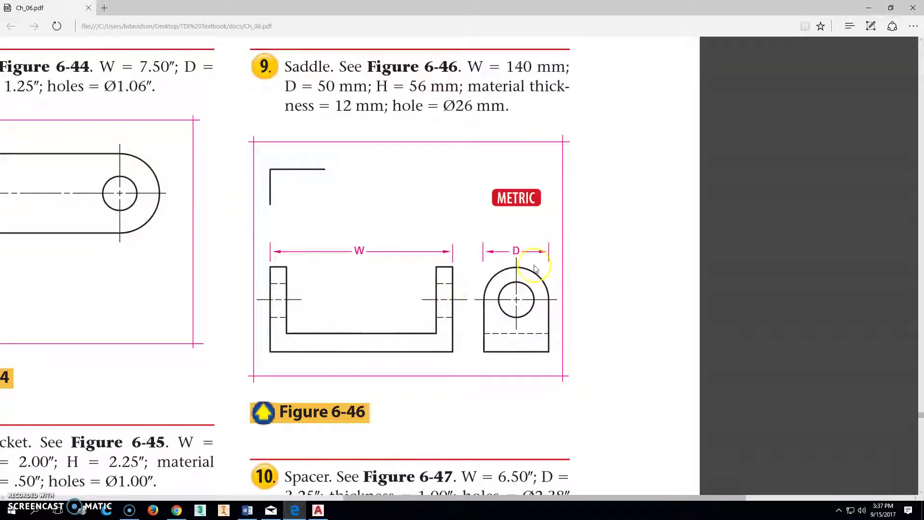
left_click(322, 508)
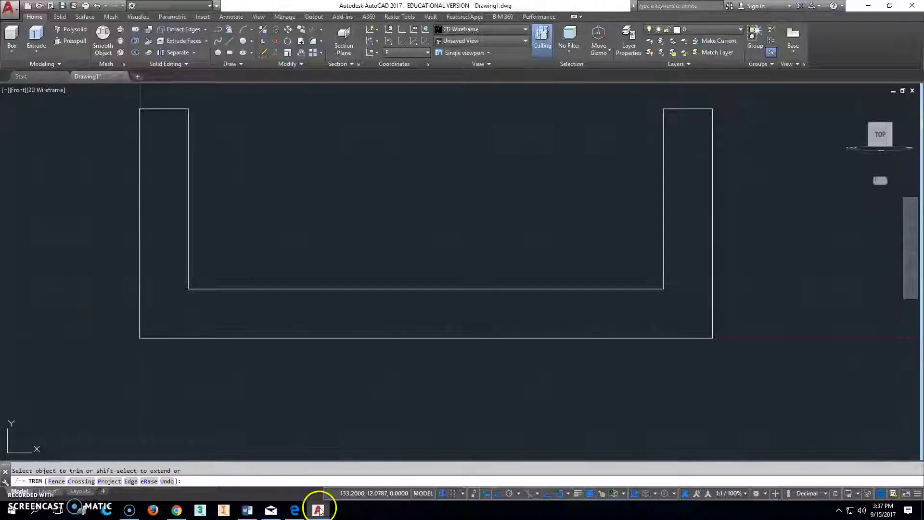
left_click(849, 103)
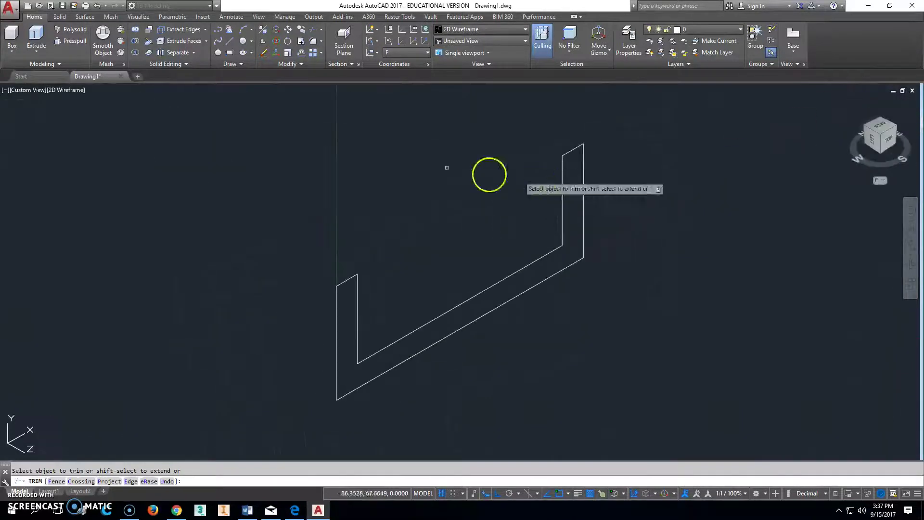
left_click(75, 43)
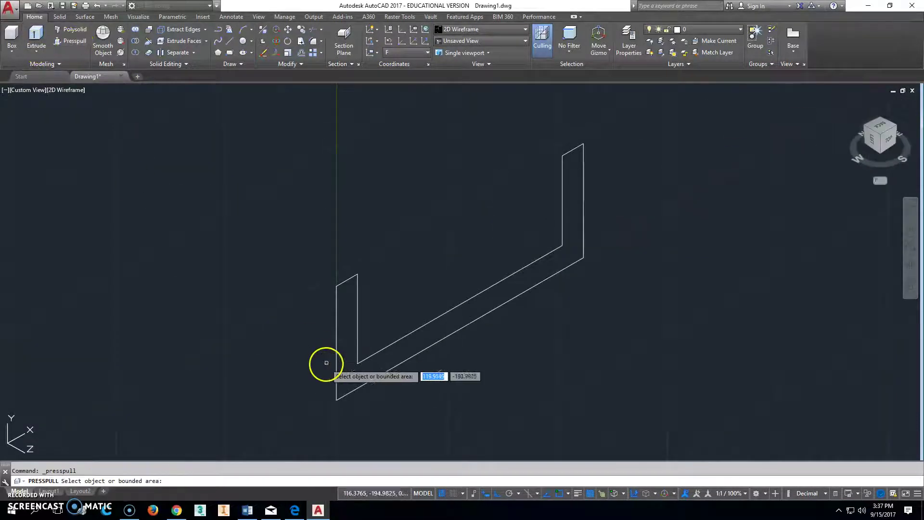
left_click(345, 341)
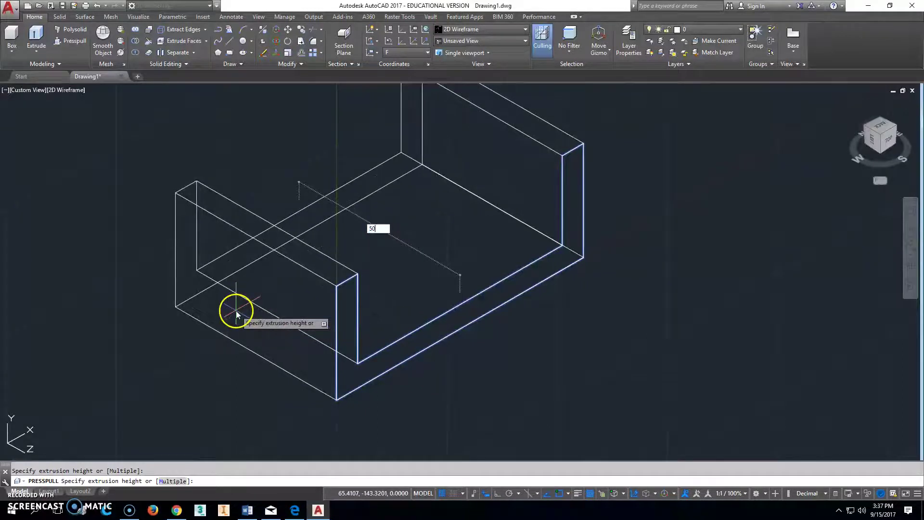
type("50")
key("Return")
key("Escape")
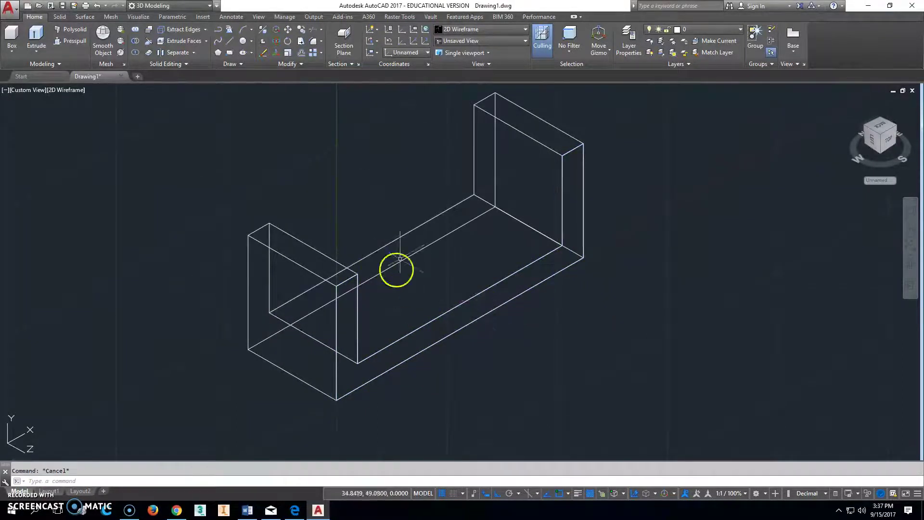
- Fillet the left upright's two top edges with a 25 mm radius
left_click(316, 43)
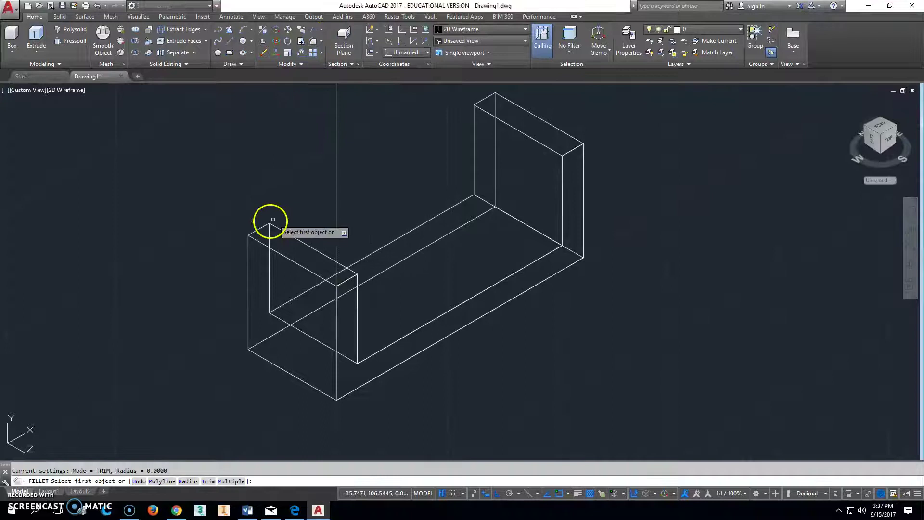
left_click(260, 227)
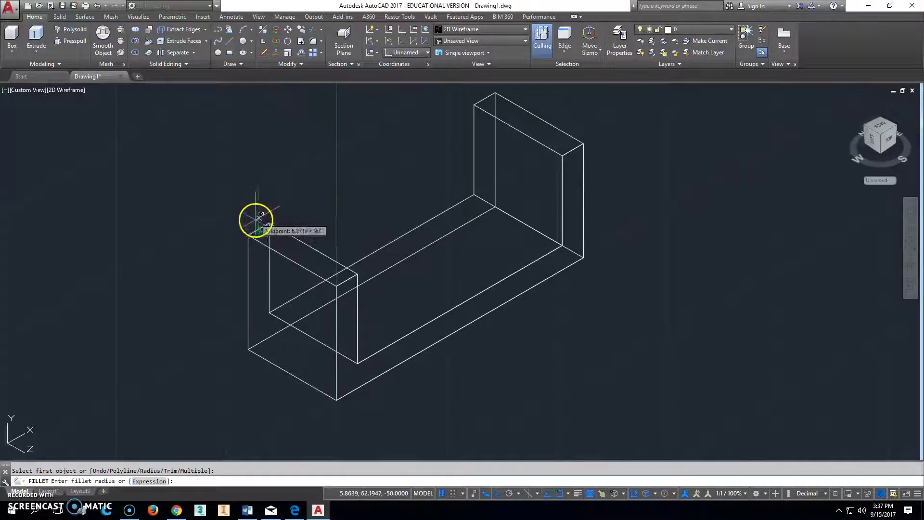
scroll(262, 219, "down", 4)
scroll(330, 313, "up", 6)
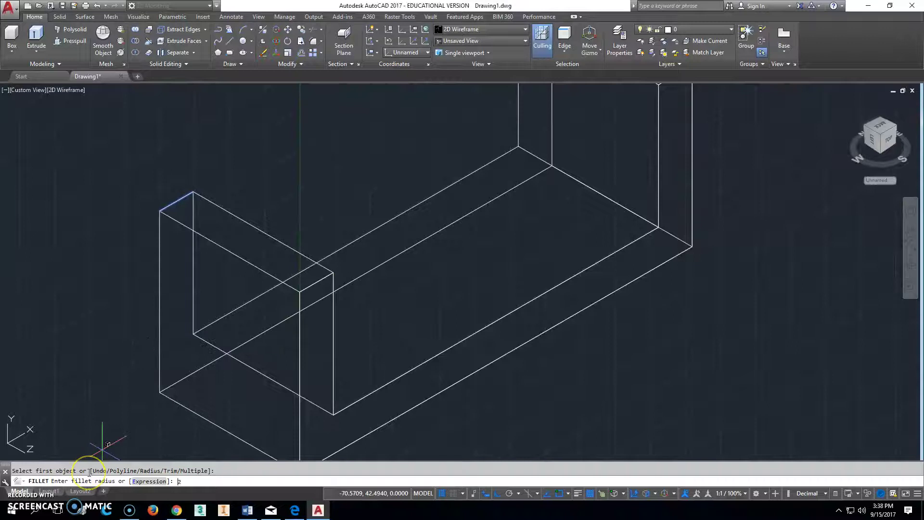
type("25")
key("Return")
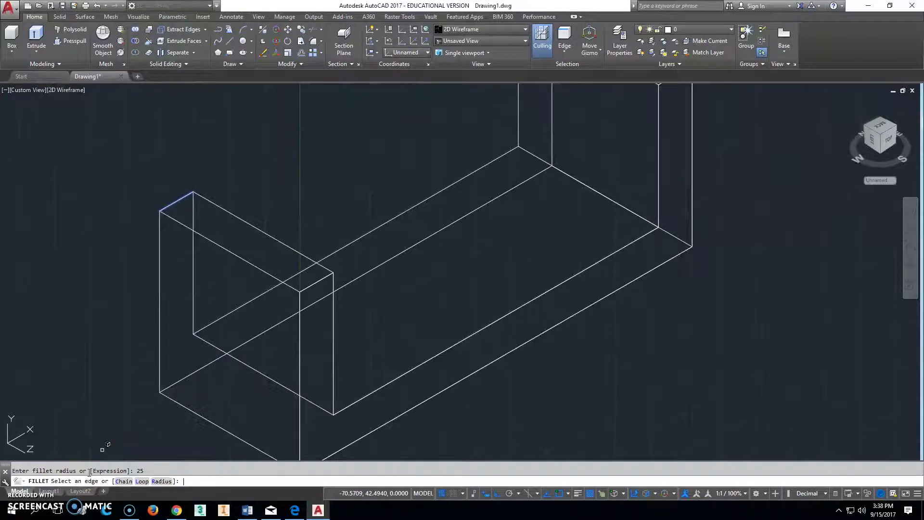
left_click(319, 278)
- Add the right upright's two top edges to the fillet and apply it
middle_click_drag(441, 236, 372, 411)
left_click(469, 166)
left_click(605, 248)
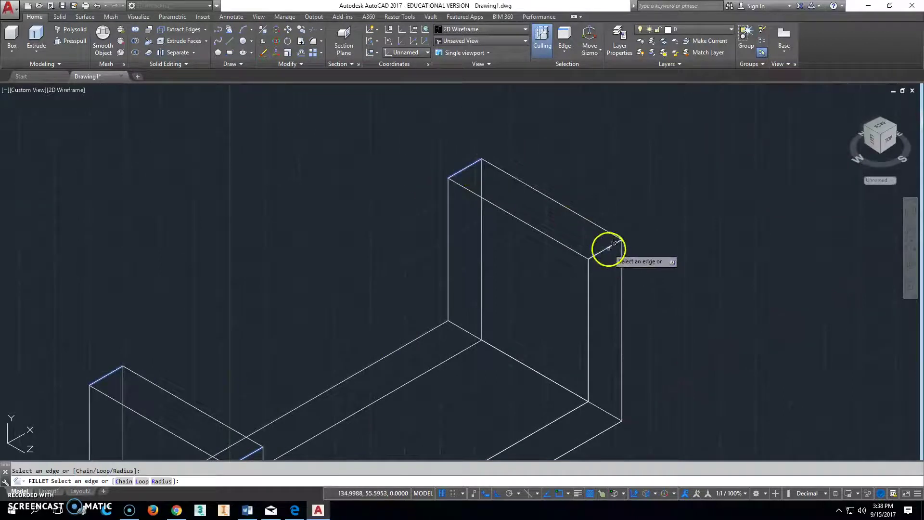
right_click(663, 203)
left_click(683, 209)
mouse_move(684, 208)
middle_mouse_down()
mouse_move(708, 223)
mouse_move(689, 202)
middle_mouse_up()
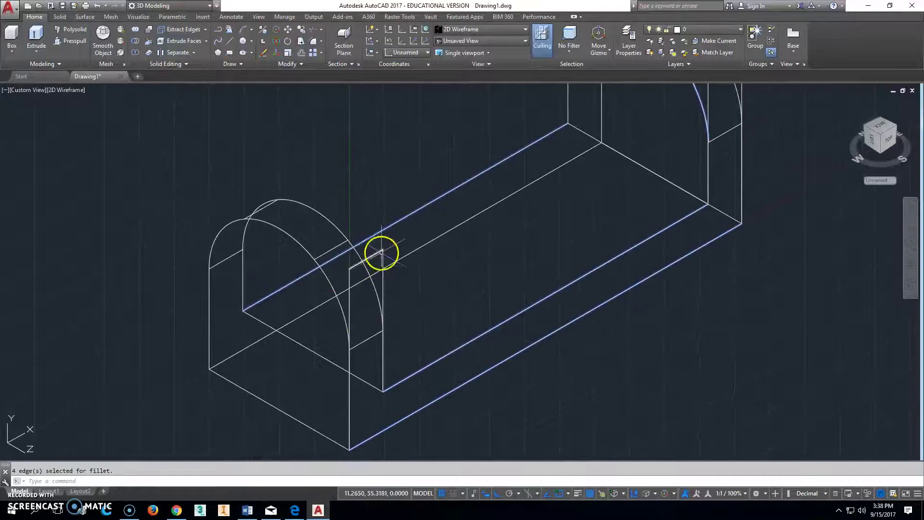
middle_click_drag(432, 281, 315, 301)
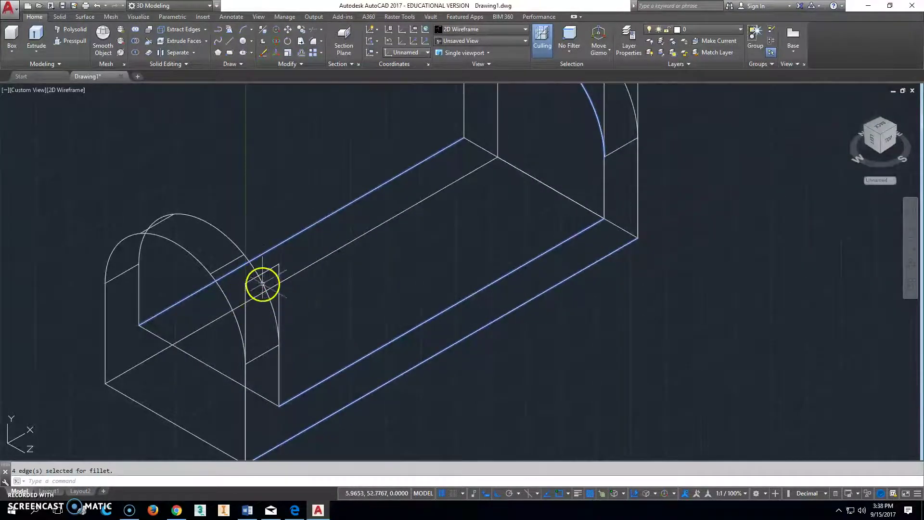
scroll(270, 298, "down", 2)
- Erase the leftover profile lines with a selection window
key("Escape")
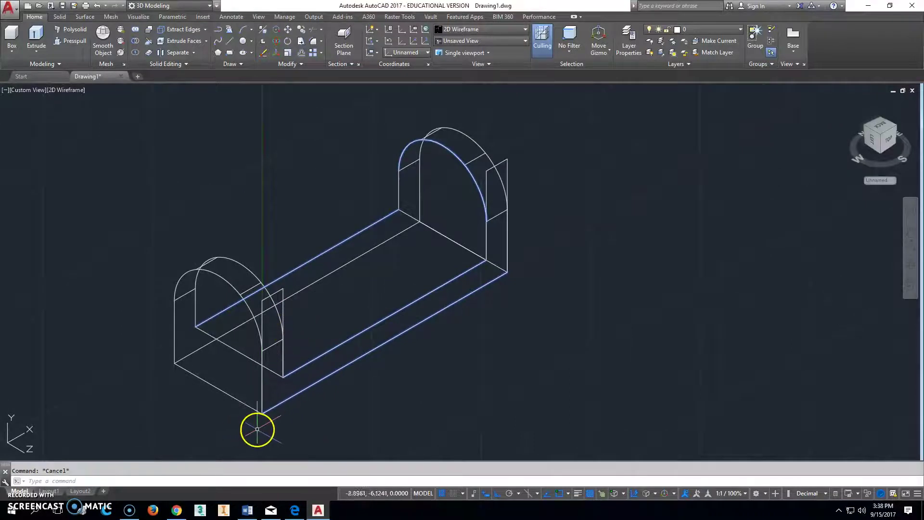
type("e")
key("Return")
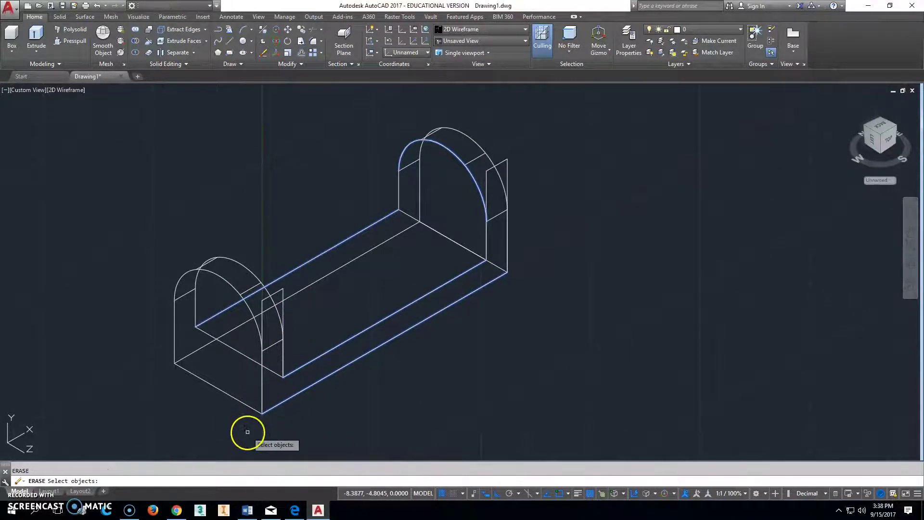
left_click(248, 432)
left_click(561, 149)
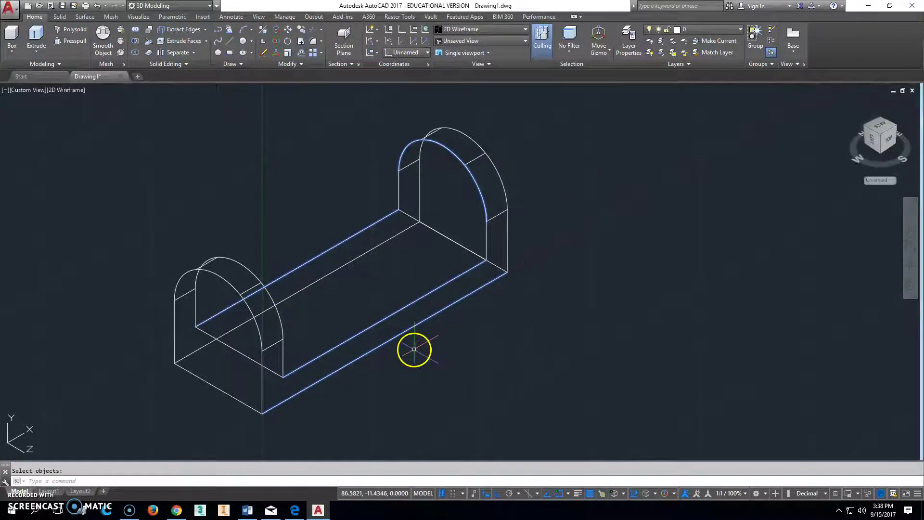
key("Escape")
- Restore the saved UCS R and switch to the Left view
middle_click_drag(396, 257, 431, 260)
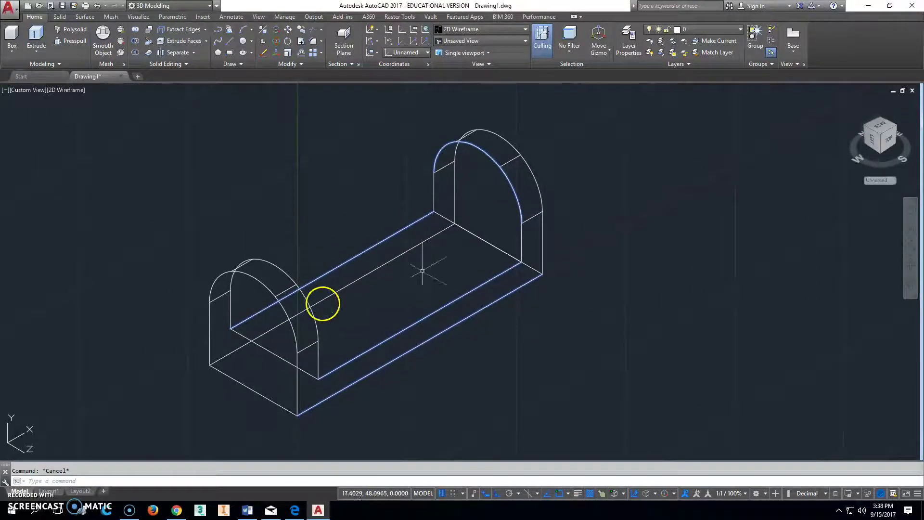
left_click(893, 182)
key("Escape")
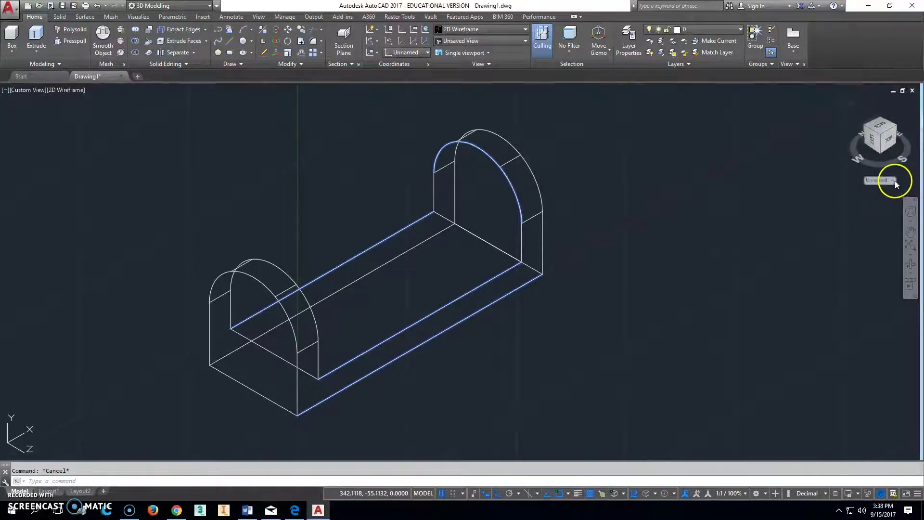
left_click(894, 185)
left_click(882, 216)
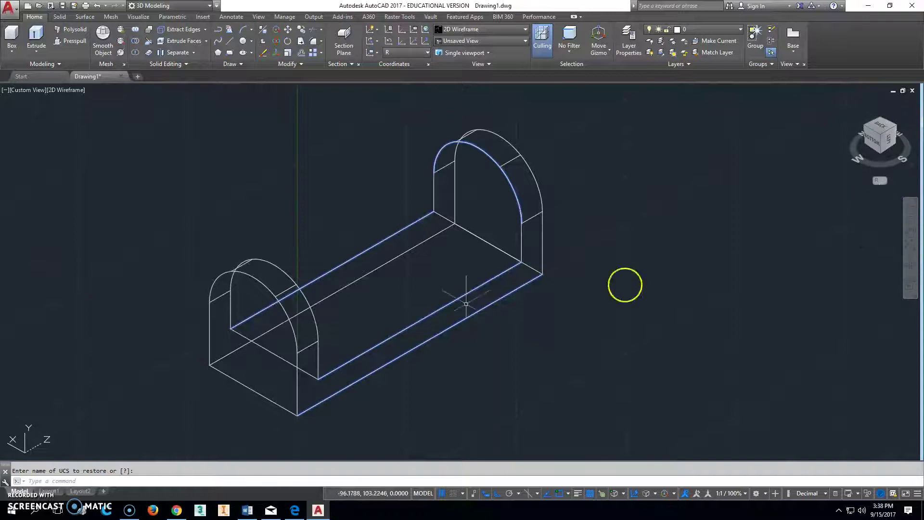
middle_click_drag(466, 304, 546, 304)
left_click(873, 141)
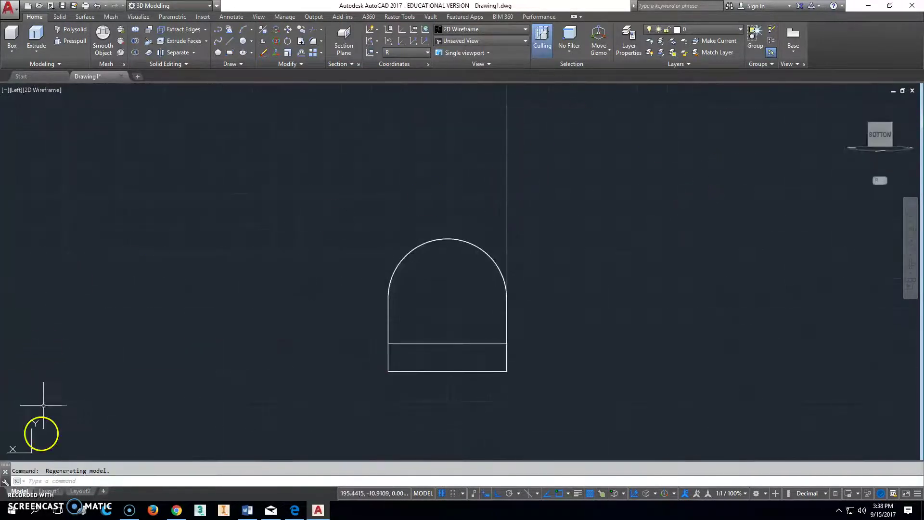
- Draw a 26-diameter circle centred on the upright's arc centre, then return to the Home view
left_click(252, 42)
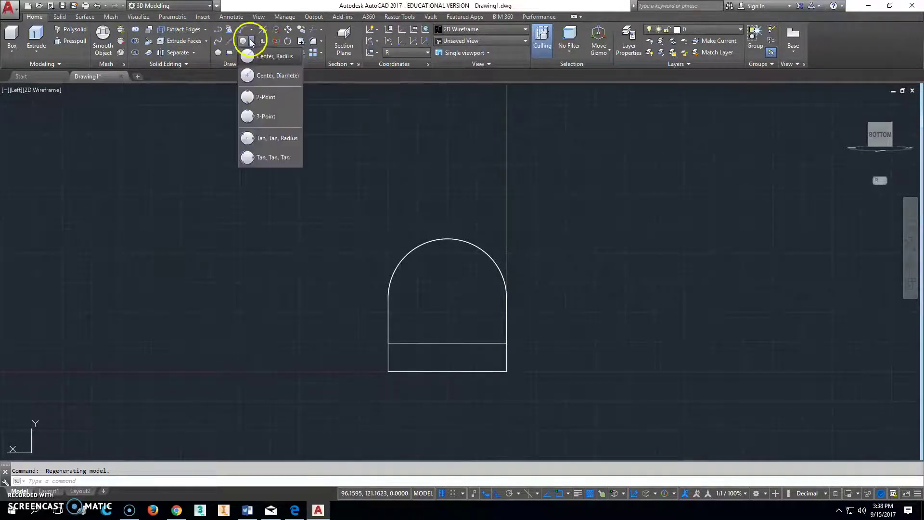
left_click(267, 74)
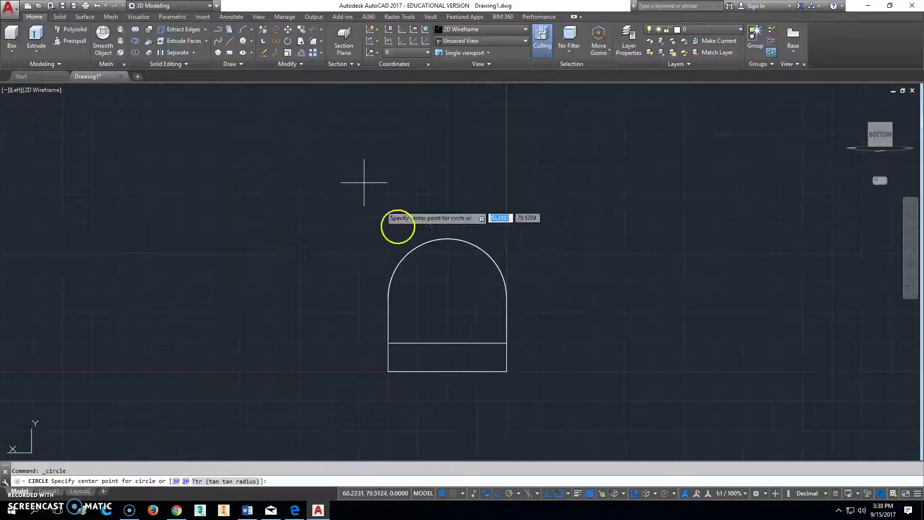
right_click(454, 249, "shift")
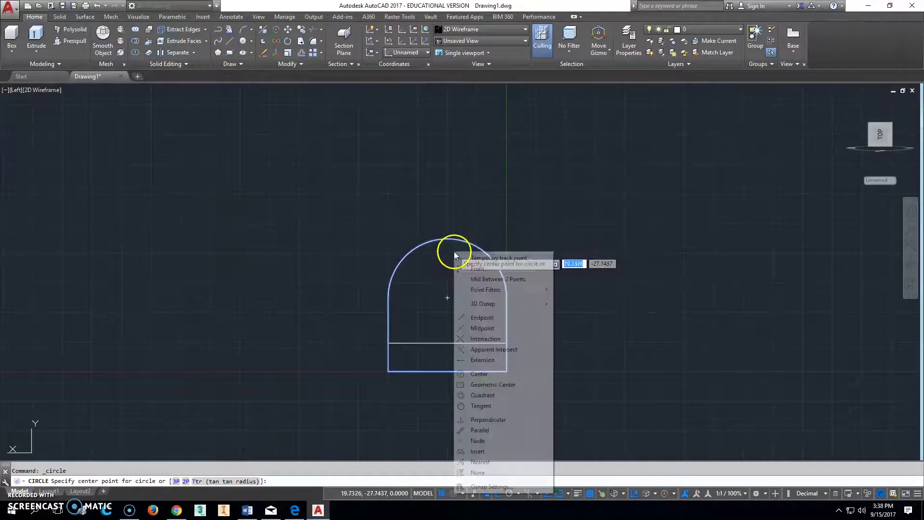
left_click(481, 373)
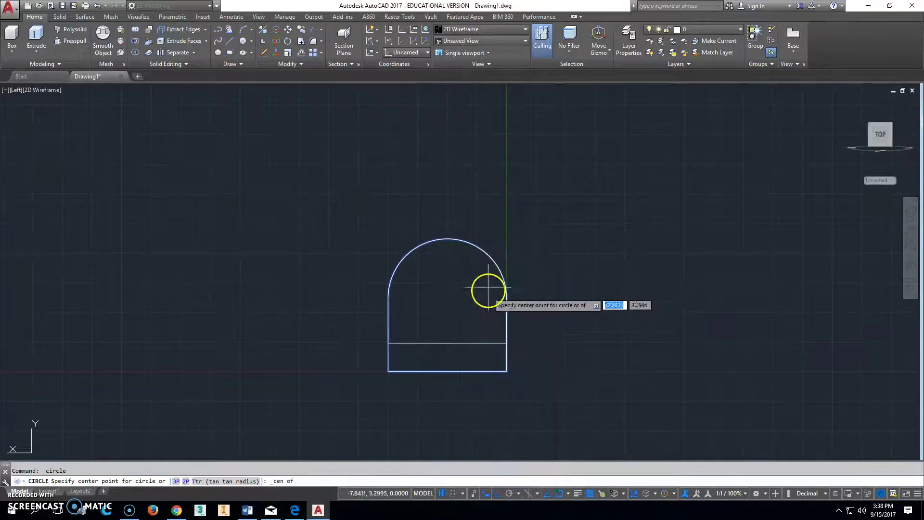
left_click(491, 264)
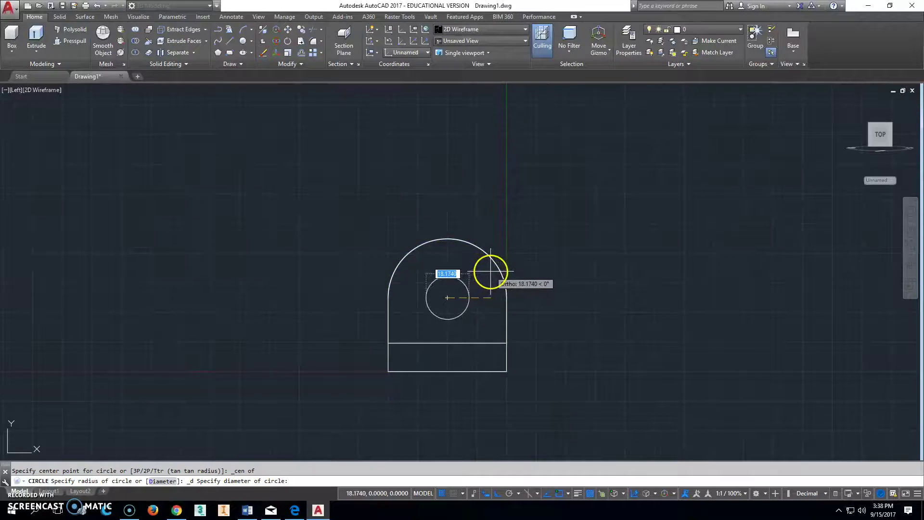
type("26")
key("Return")
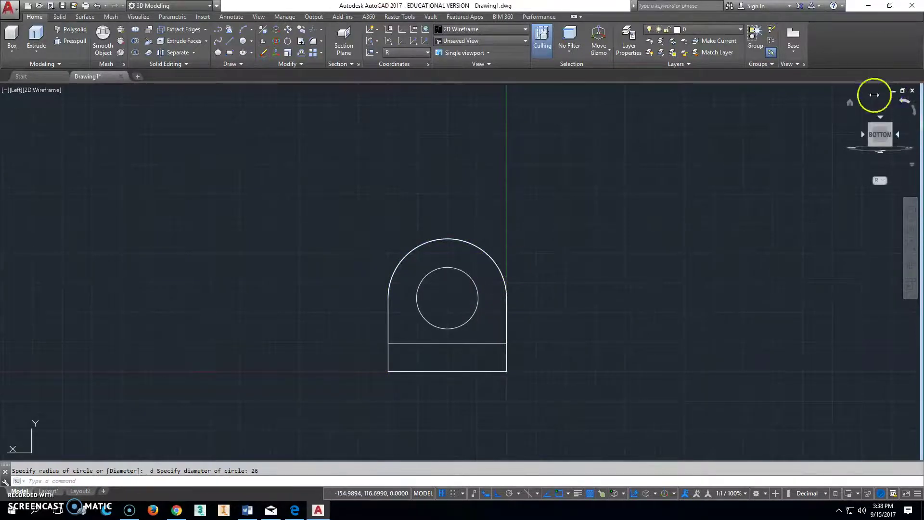
left_click(850, 103)
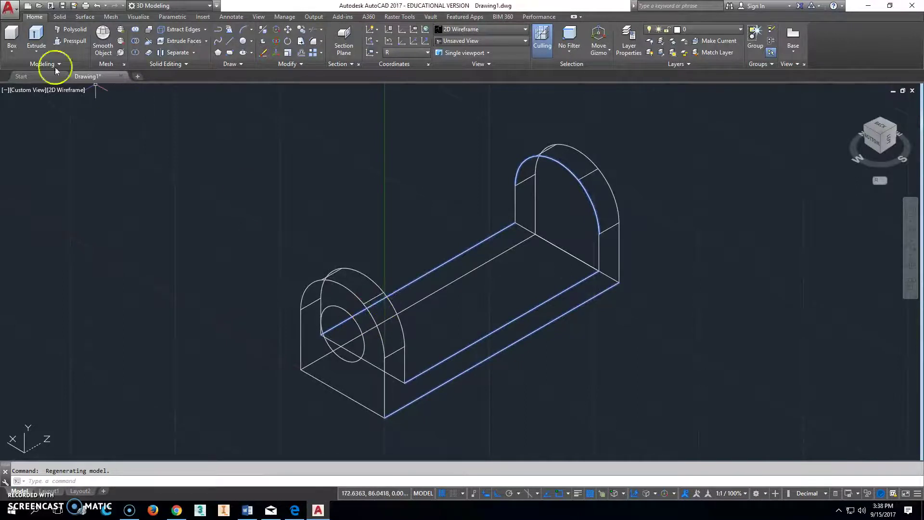
- Extrude the 26 mm circle into a long cylinder through both uprights
left_click(38, 36)
left_click(344, 308)
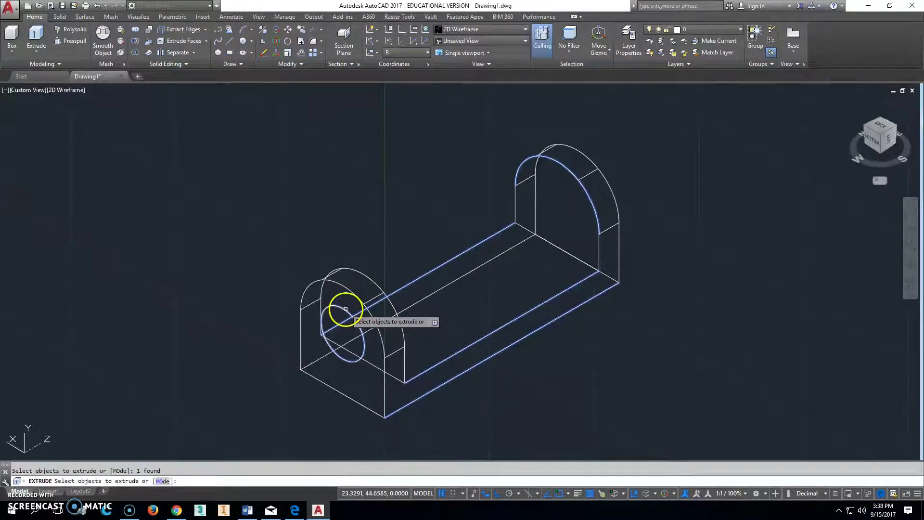
right_click(344, 308)
left_click(358, 311)
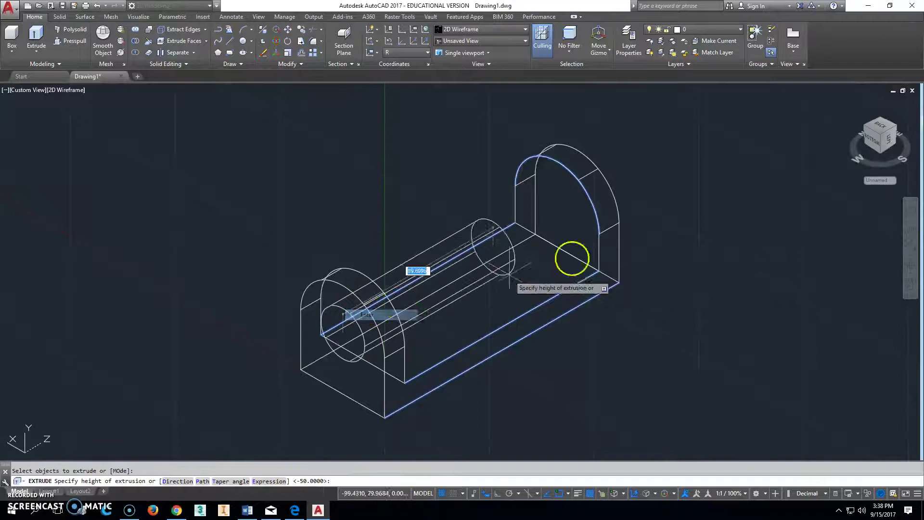
left_click(707, 202)
key("Escape")
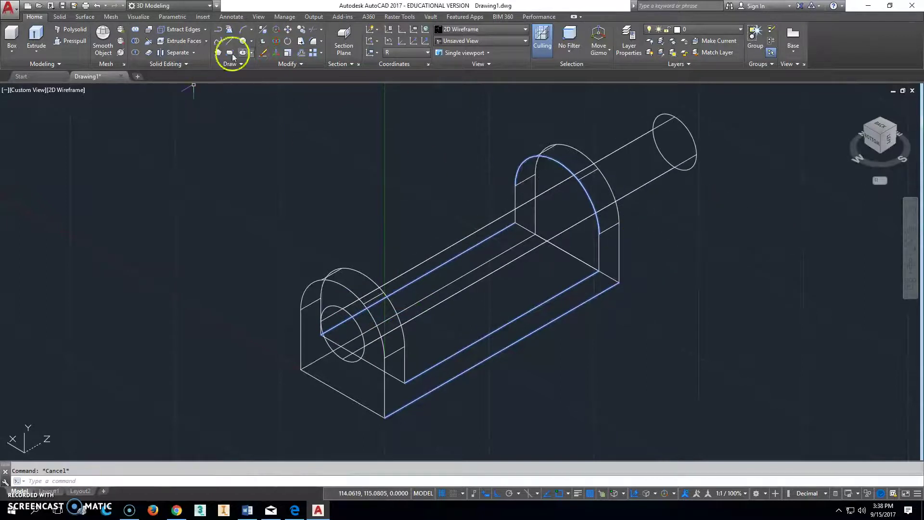
- Subtract the cylinder from the saddle body and zoom to extents
left_click(135, 42)
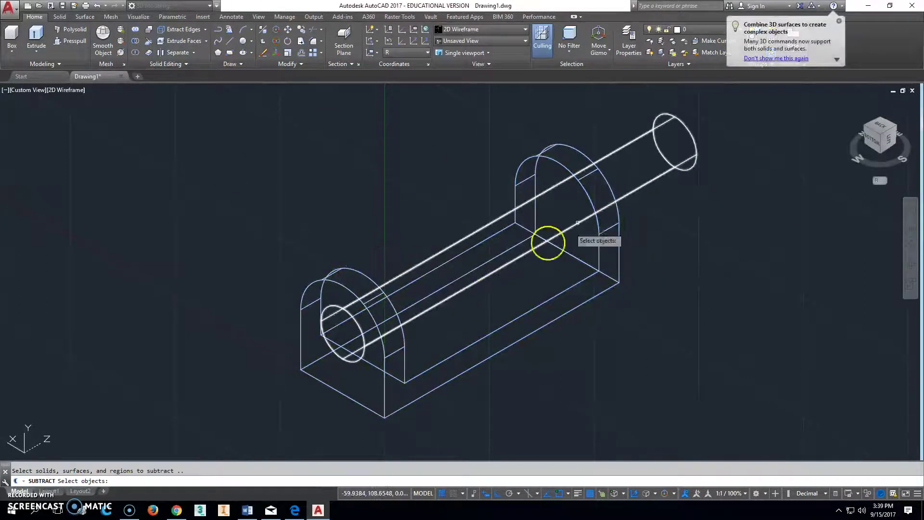
left_click(631, 192)
key("Return")
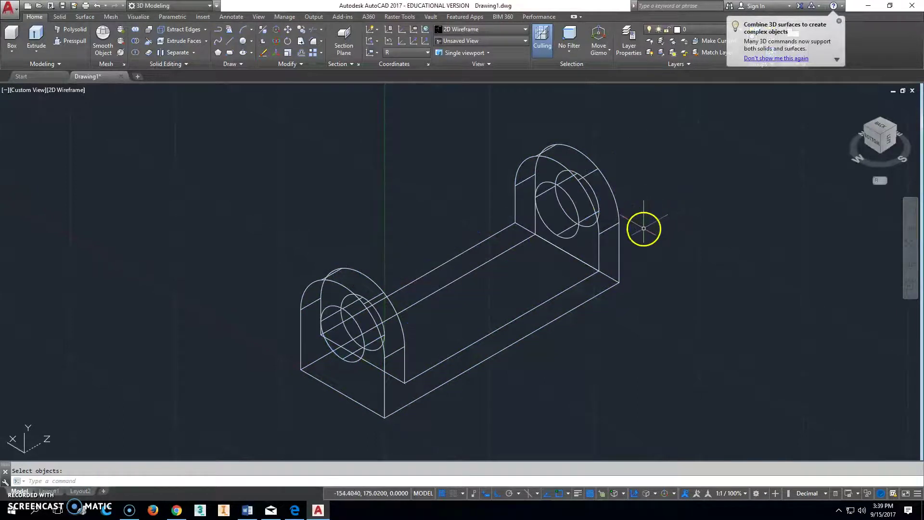
middle_click(666, 323)
middle_click(666, 323)
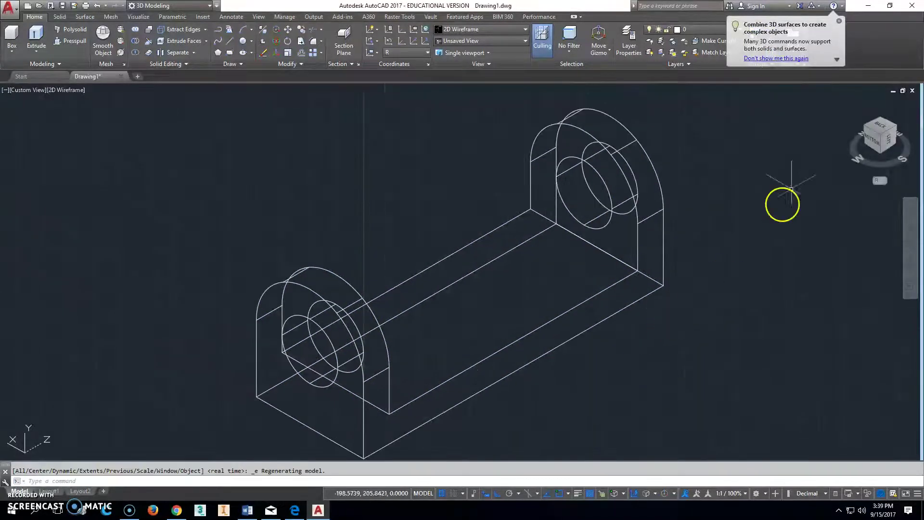
- Save the drawing as '208-6-46 Saddle' in the Documents folder
left_click(839, 22)
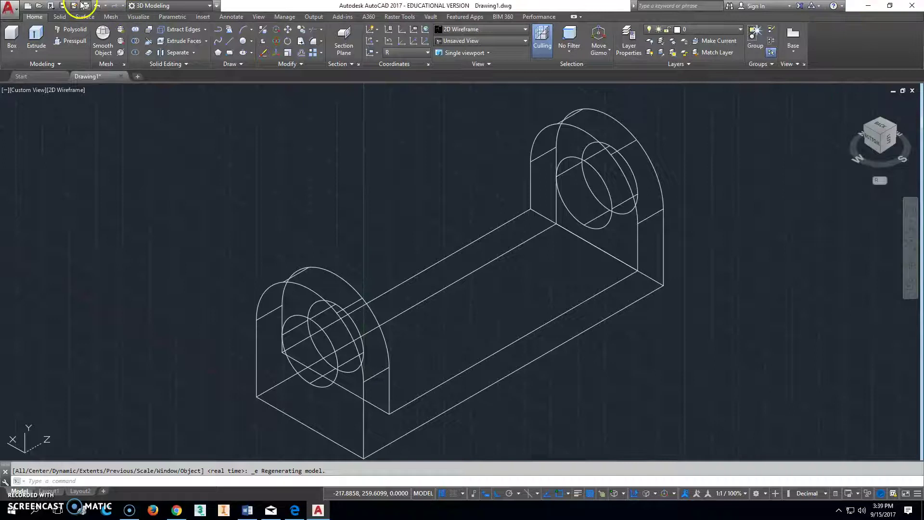
left_click(63, 5)
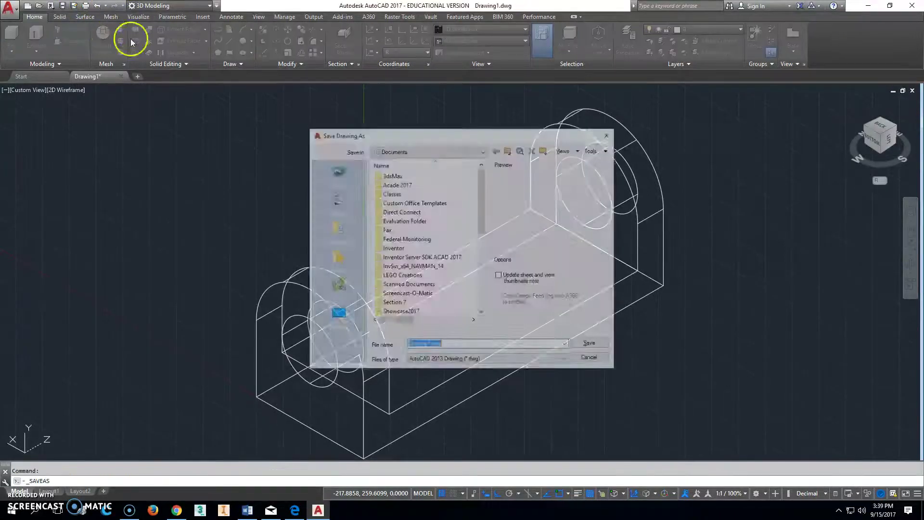
scroll(481, 238, "down", 6)
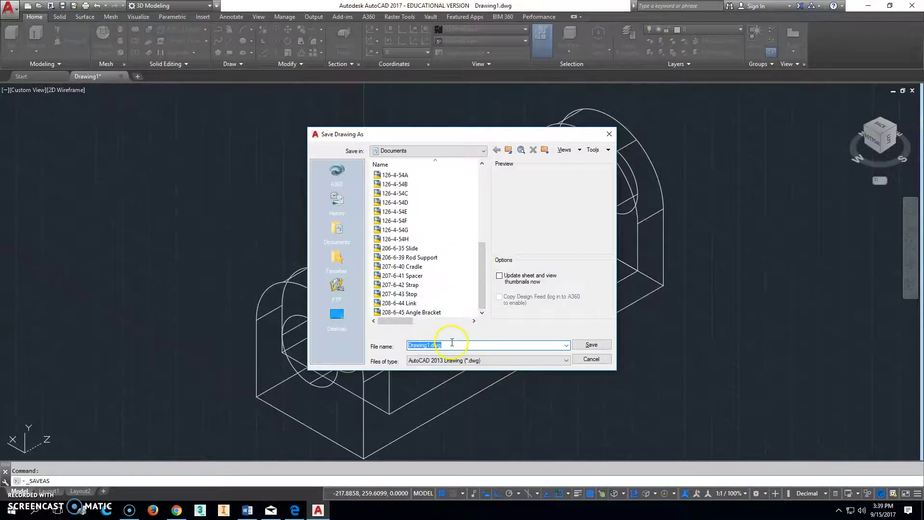
type("208-6")
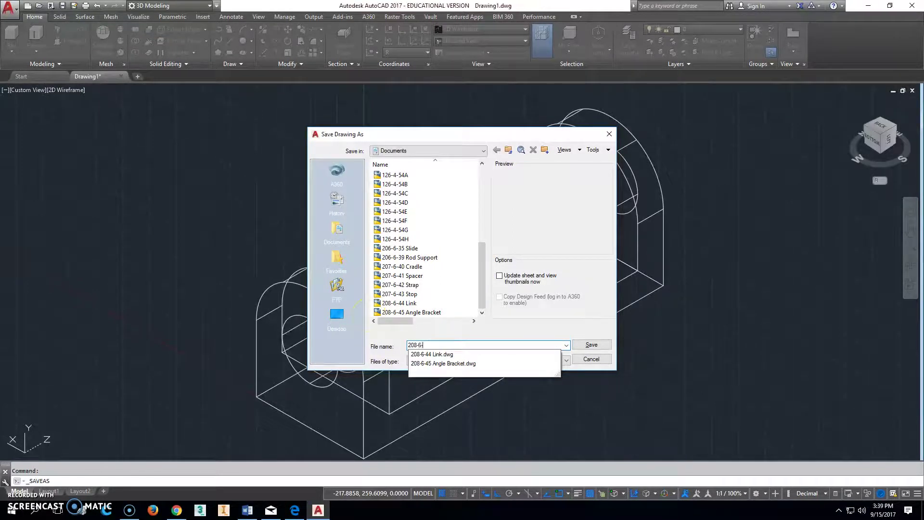
type("-46")
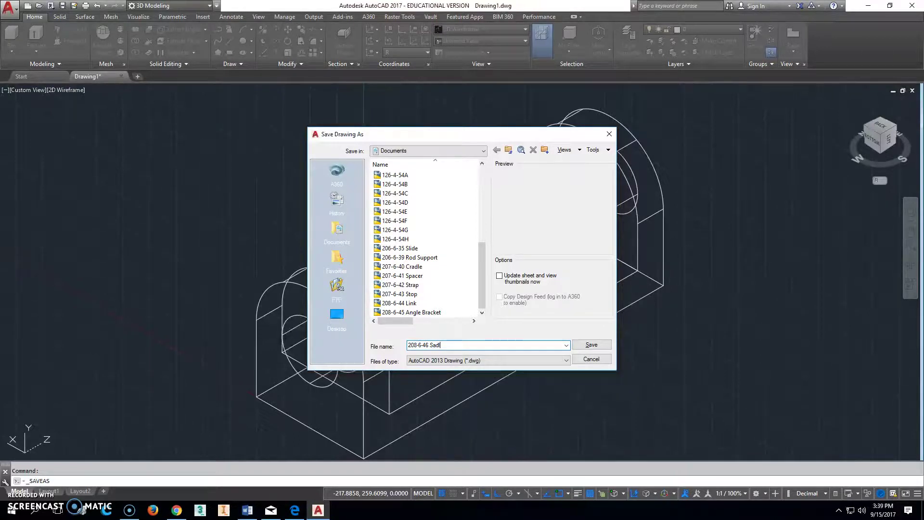
type(" Saddle")
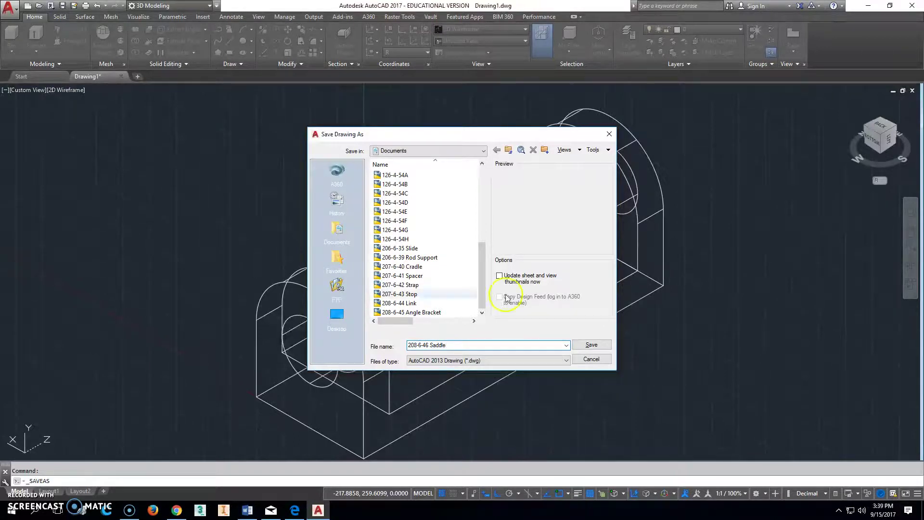
left_click(592, 346)
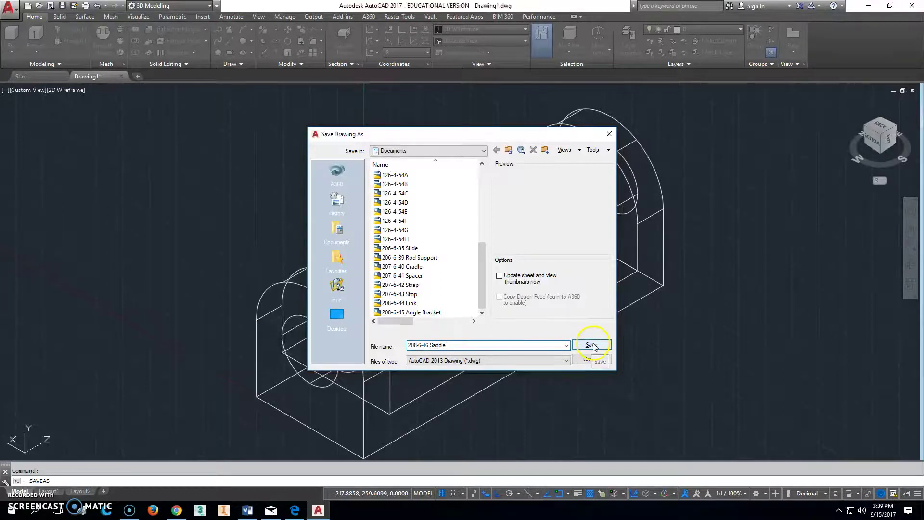
left_click(596, 346)
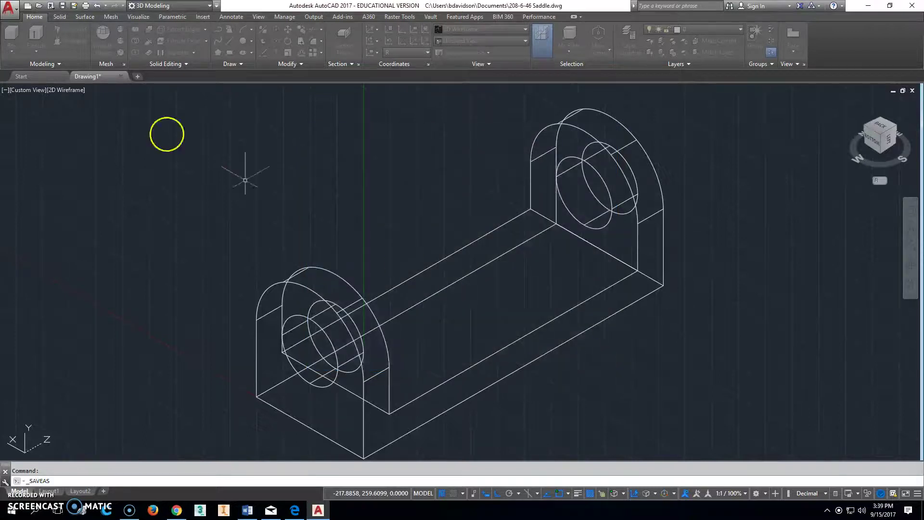
- Set up a plot with DWG To PDF.pc3, plotting Extents centred on the paper
key("ctrl+p")
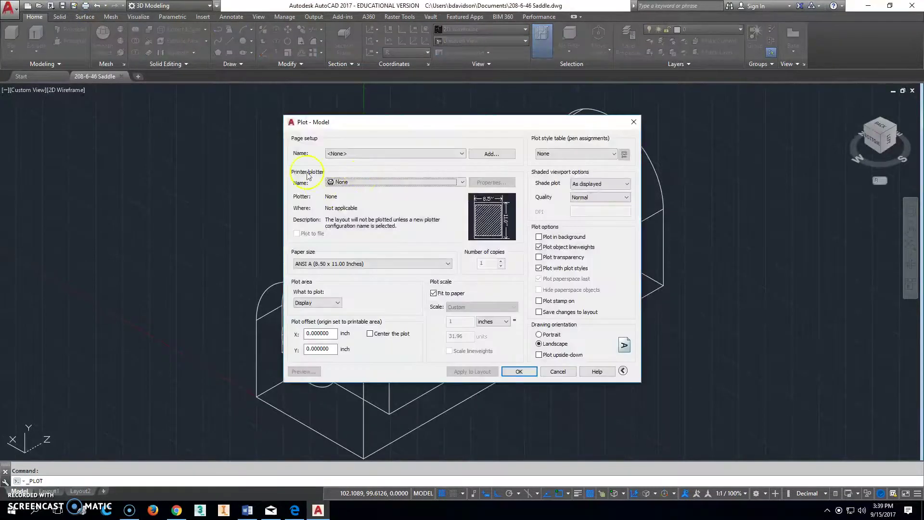
left_click(417, 183)
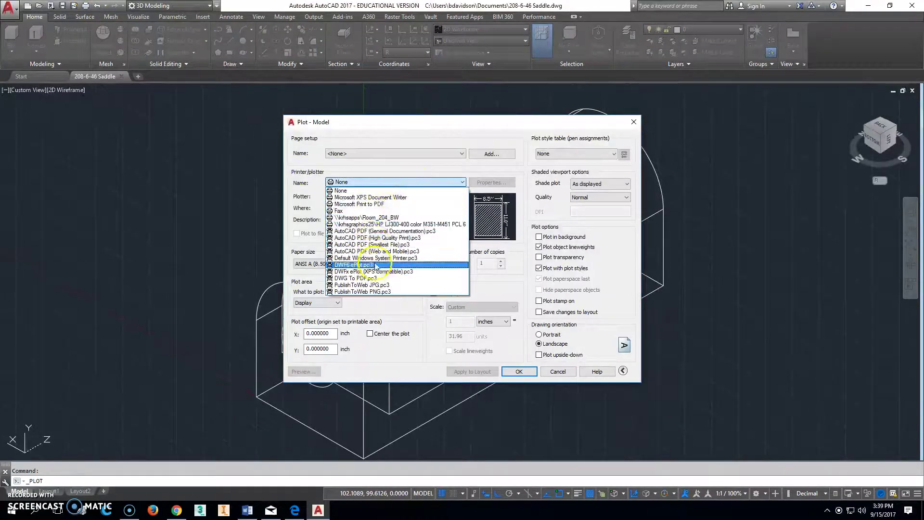
left_click(372, 278)
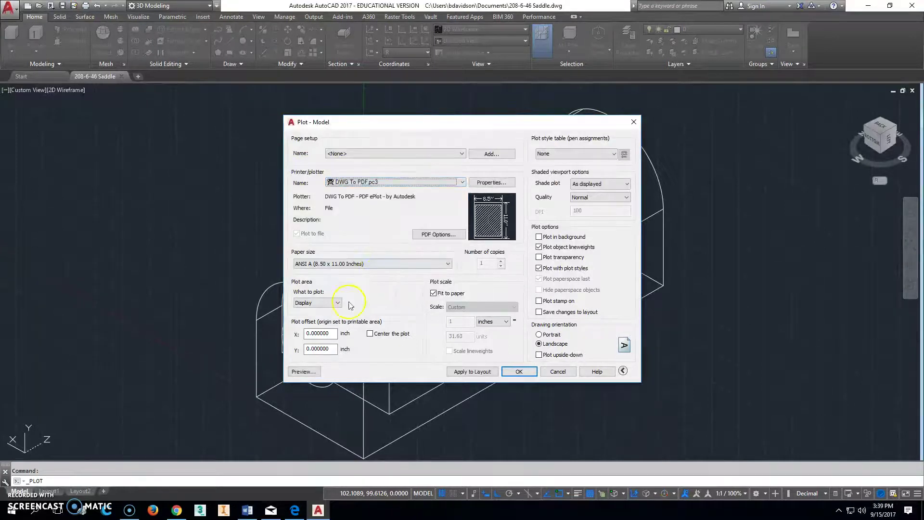
left_click(331, 302)
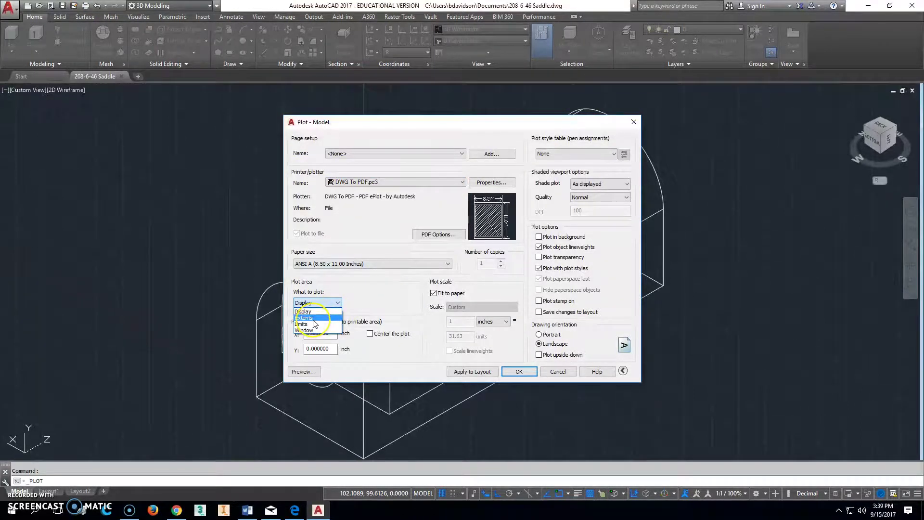
left_click(313, 319)
left_click(370, 334)
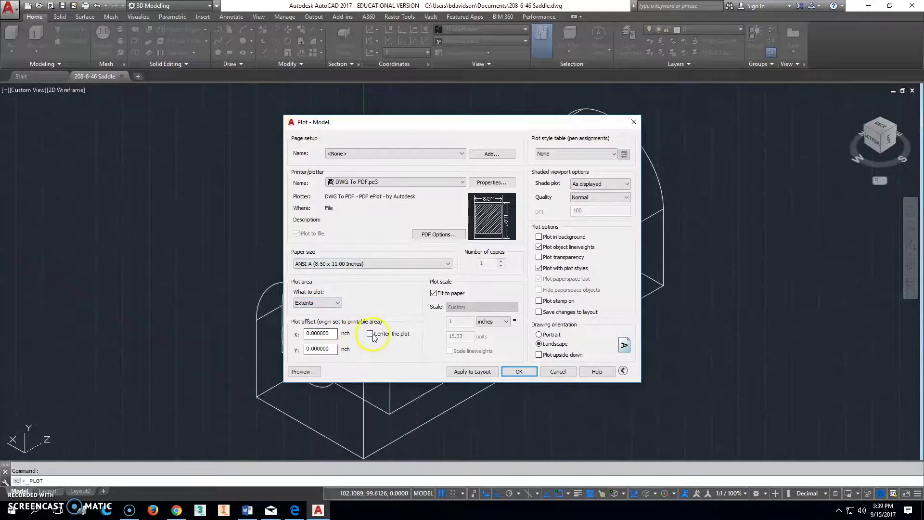
- Preview the plot, then send it to plot from the preview
left_click(304, 372)
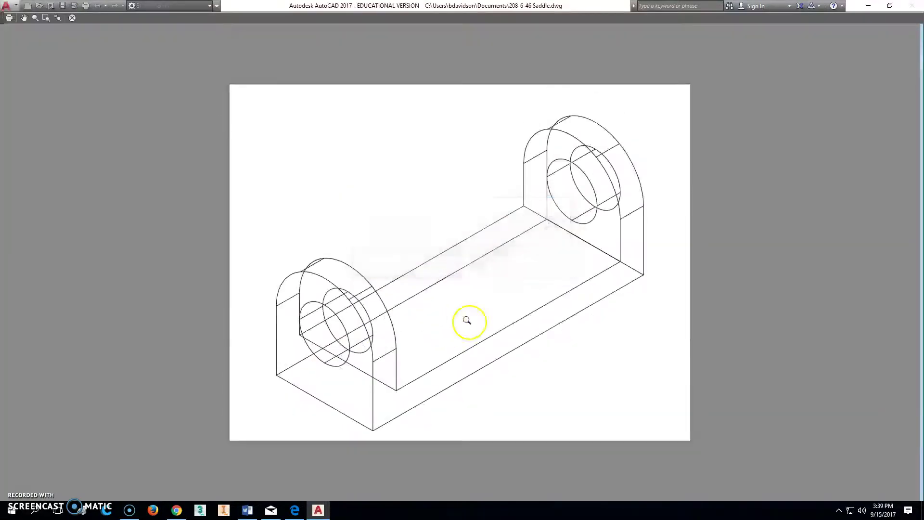
right_click(501, 287)
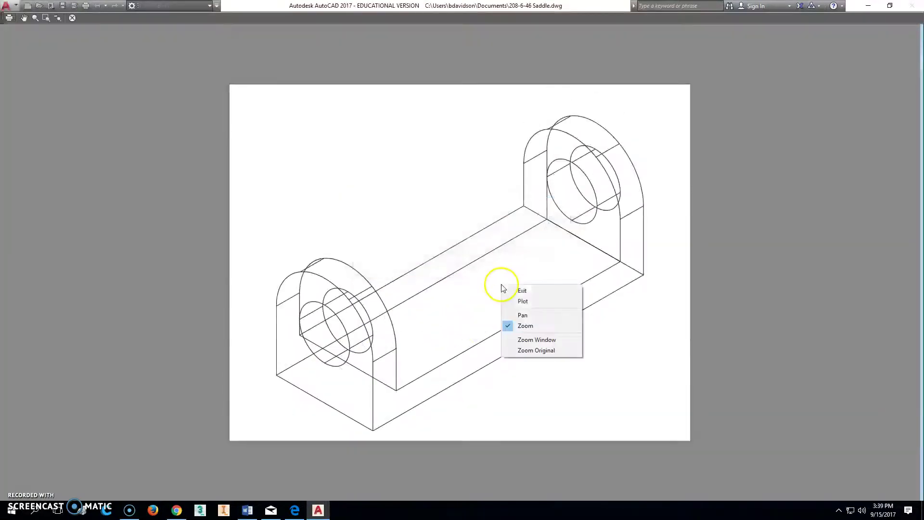
left_click(523, 301)
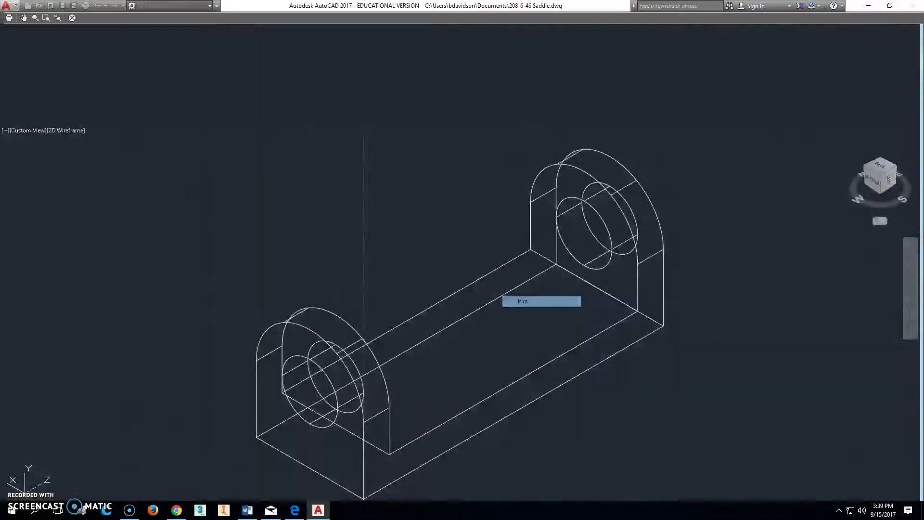
left_click_drag(610, 232, 599, 291)
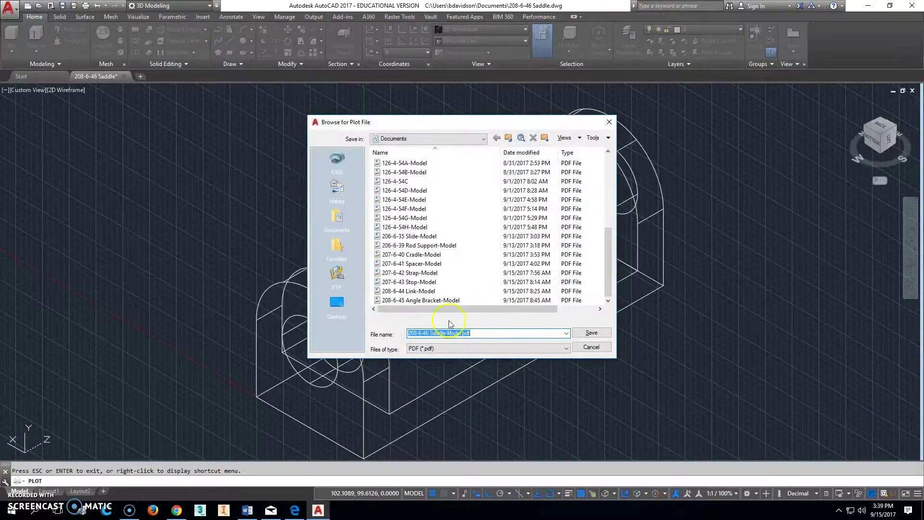
- Save the plot as 208-6-46 Saddle-Model.pdf so it opens in Microsoft Edge
left_click(591, 332)
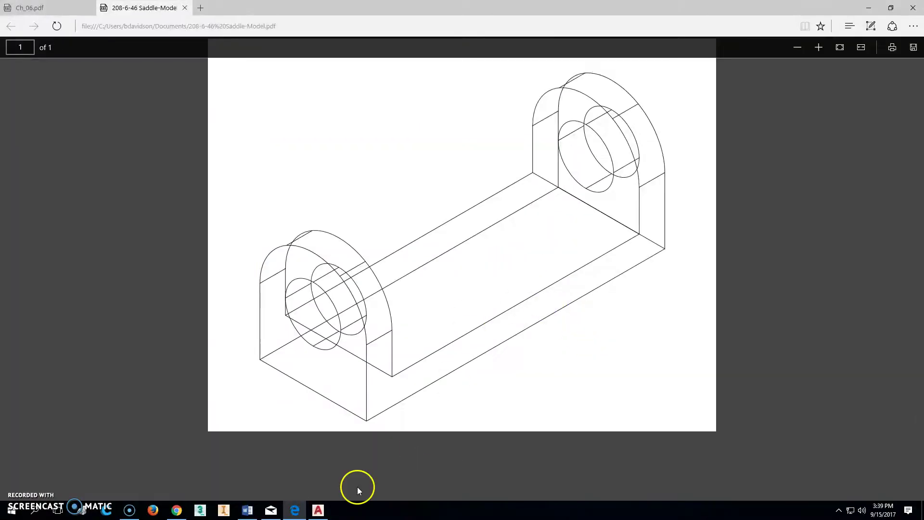